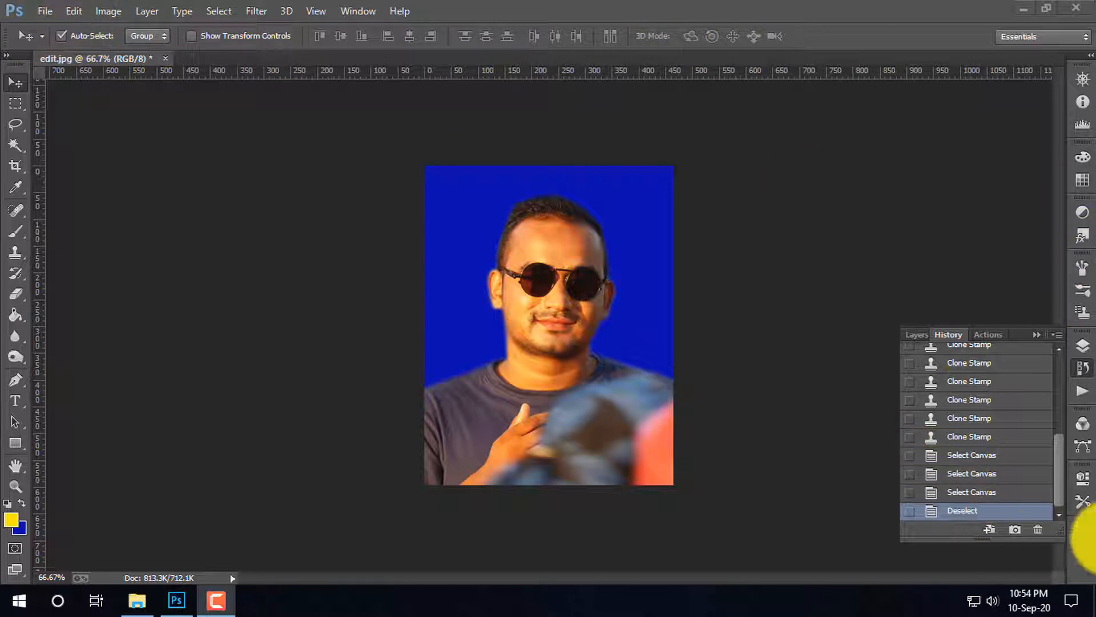
Step: Stop the action recording in progress and delete the existing "stamp size" action set
{"action": "left_click", "coordinate": [985, 335]}
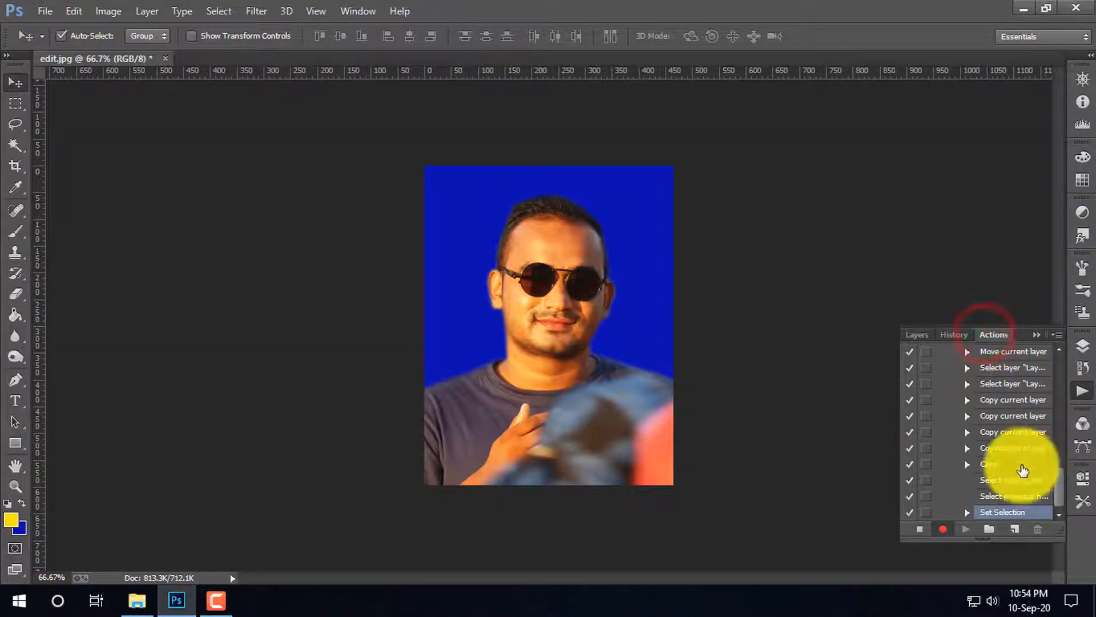
{"action": "scroll", "coordinate": [996, 474], "scroll_direction": "up", "scroll_amount": 10}
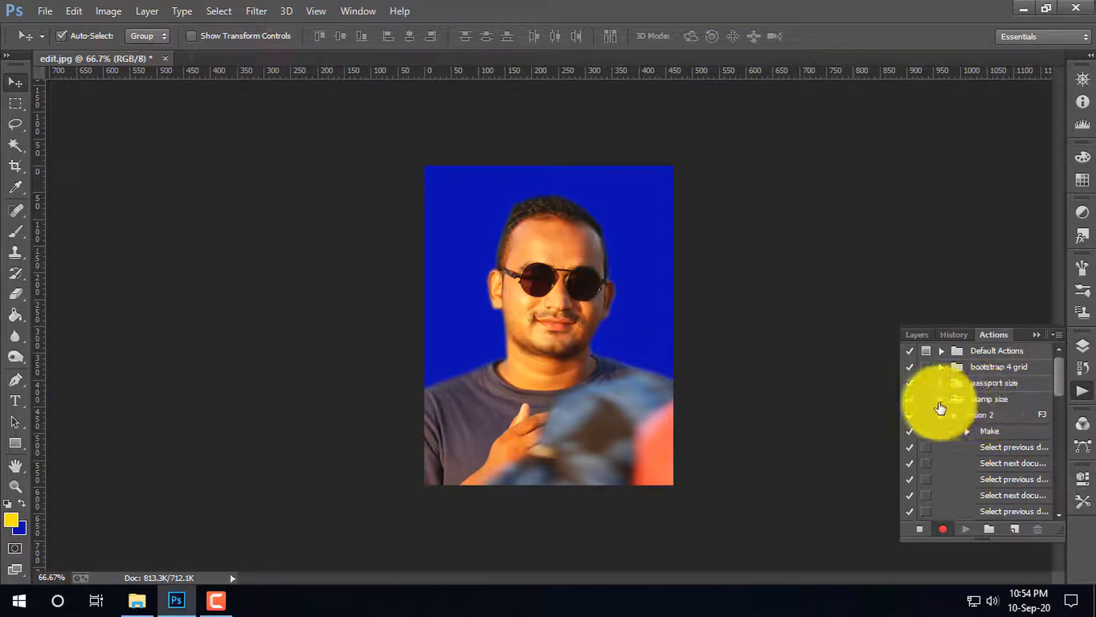
{"action": "left_click", "coordinate": [987, 419]}
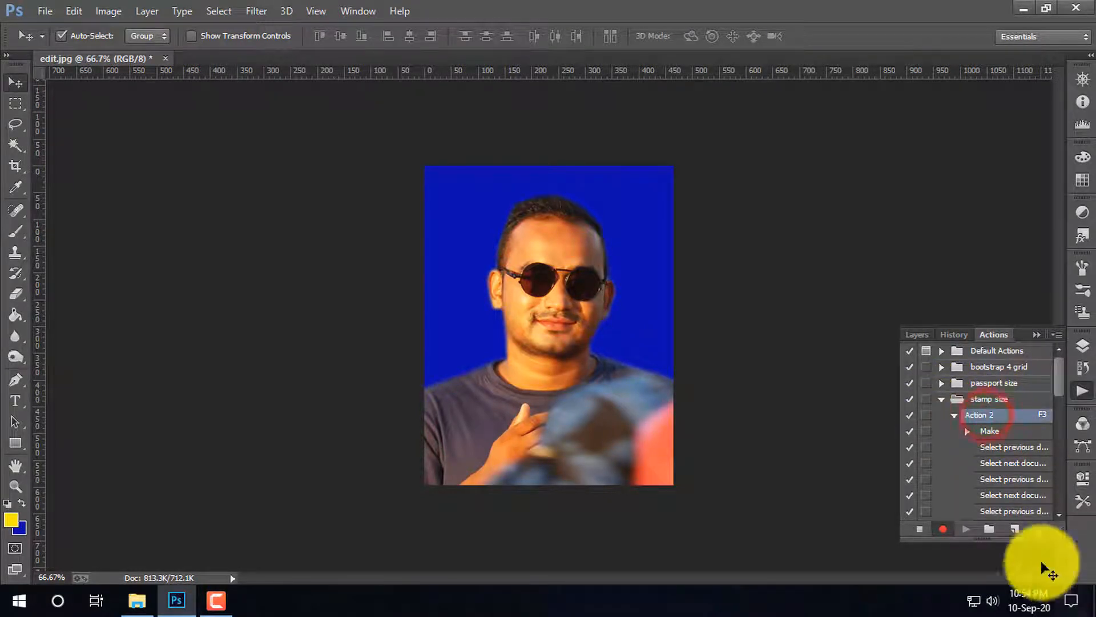
{"action": "left_click", "coordinate": [953, 399]}
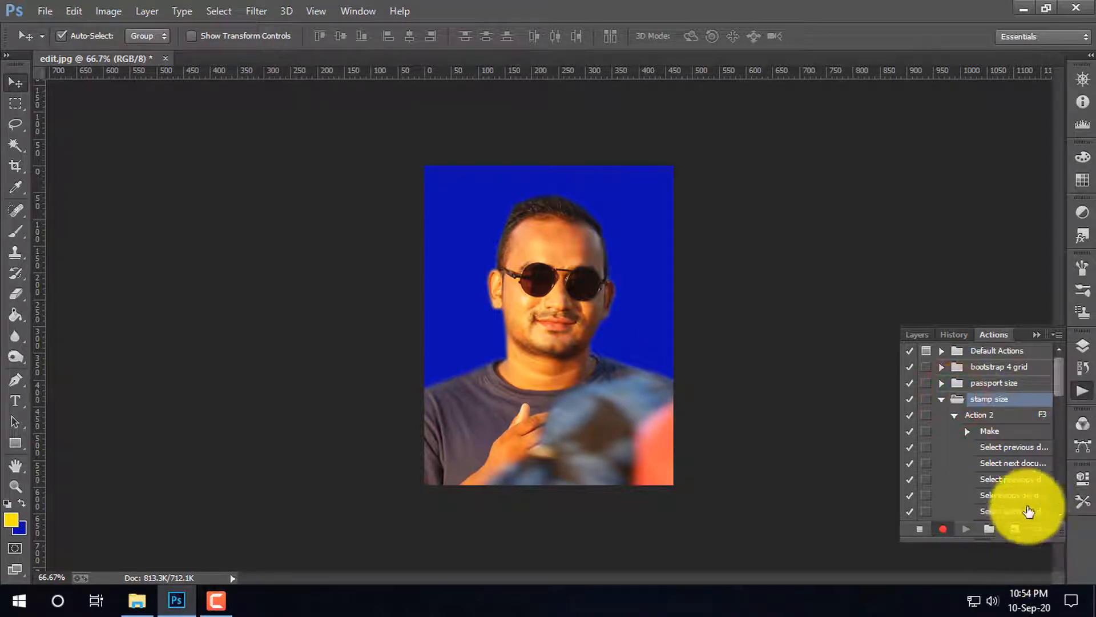
{"action": "left_click", "coordinate": [919, 528]}
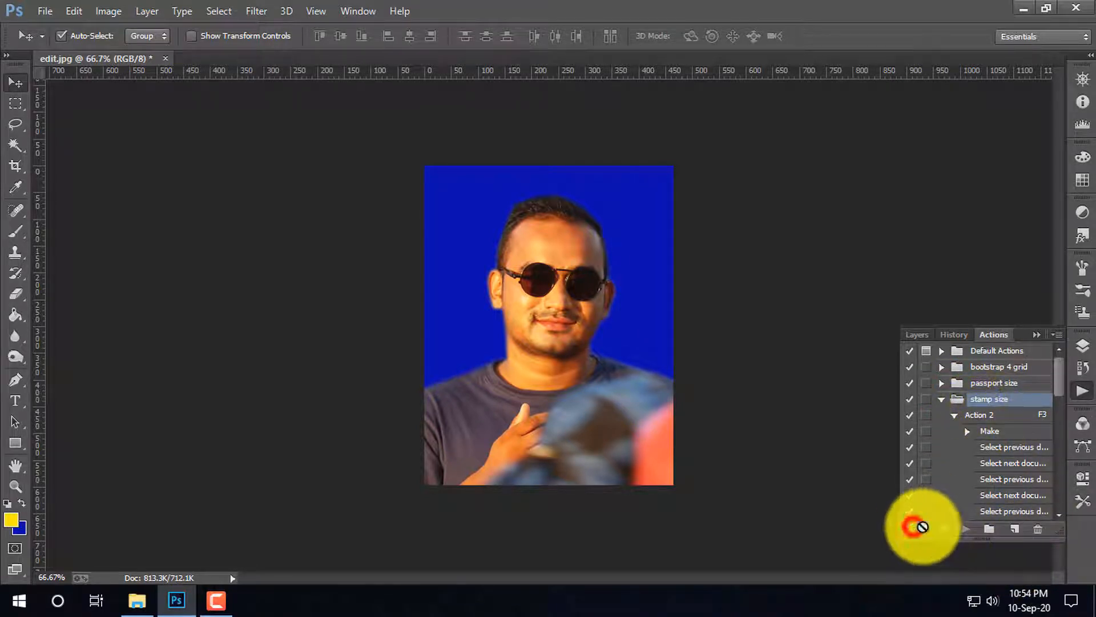
{"action": "left_click", "coordinate": [1039, 529]}
{"action": "left_click", "coordinate": [503, 231]}
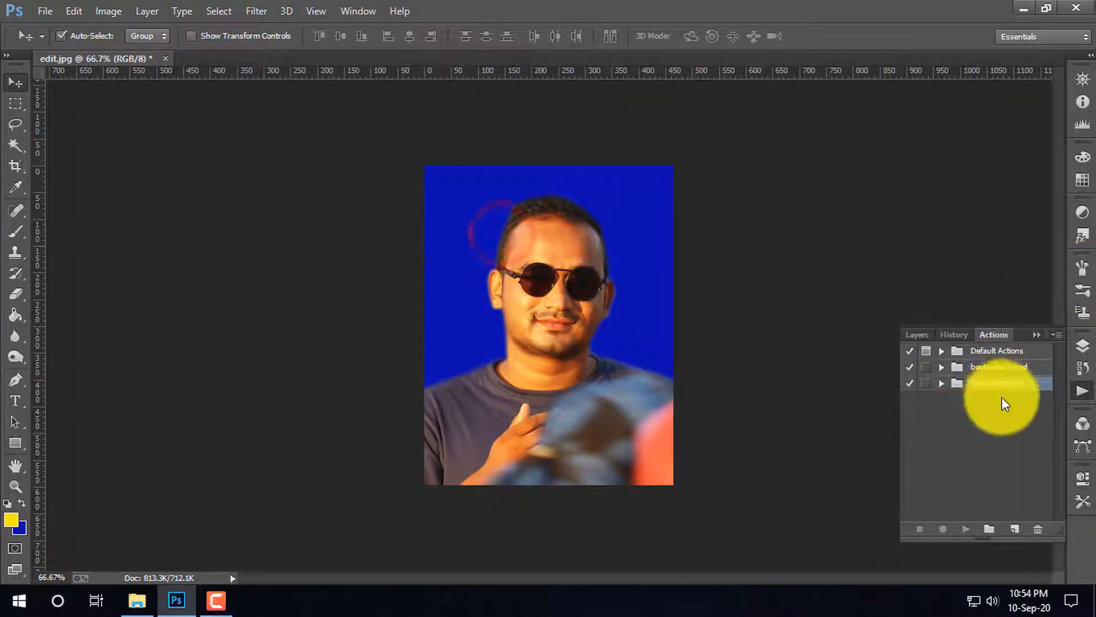
Step: Create a new action set named "stamp size"
{"action": "left_click", "coordinate": [988, 530]}
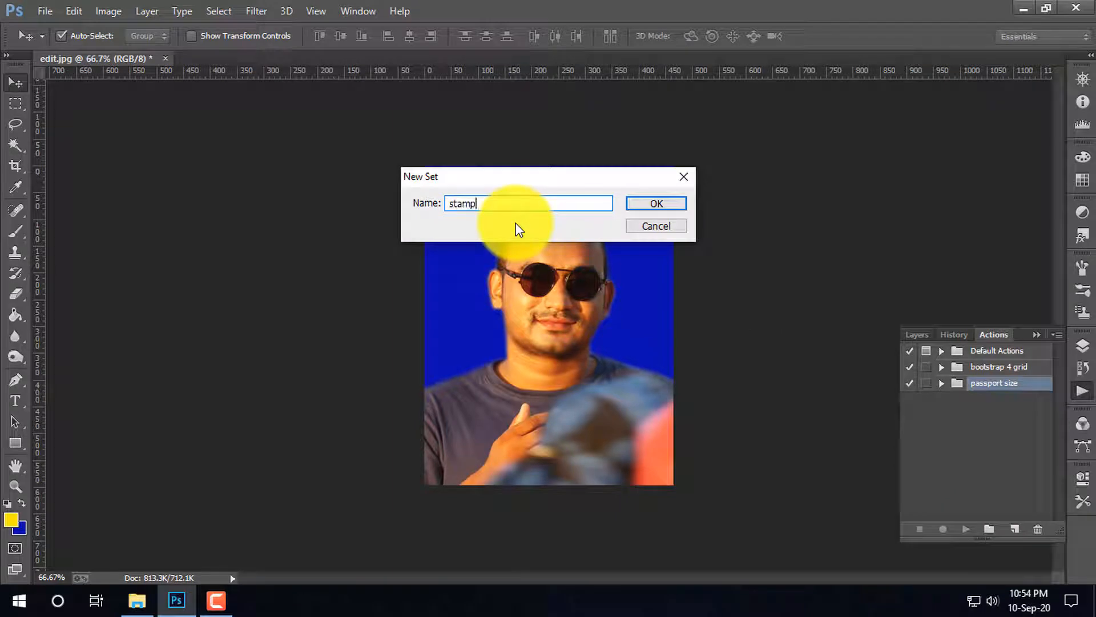
{"action": "type", "text": "stamp size"}
{"action": "key", "text": "Return"}
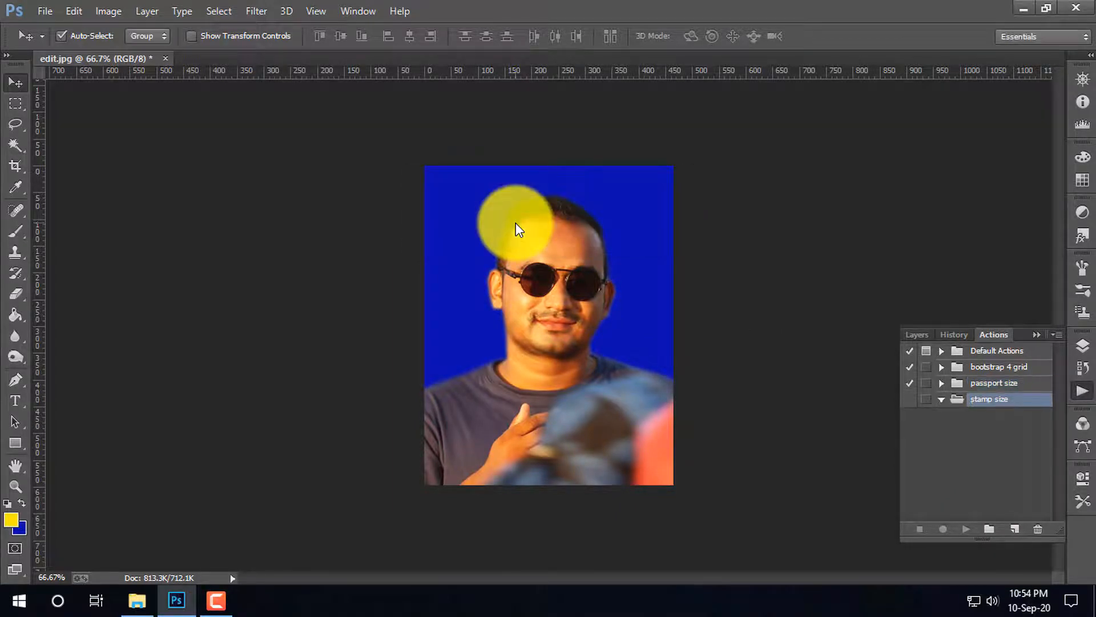
Step: Start recording a new action in the "stamp size" set with F3 as its function key
{"action": "left_click", "coordinate": [1015, 531]}
{"action": "left_click", "coordinate": [492, 251]}
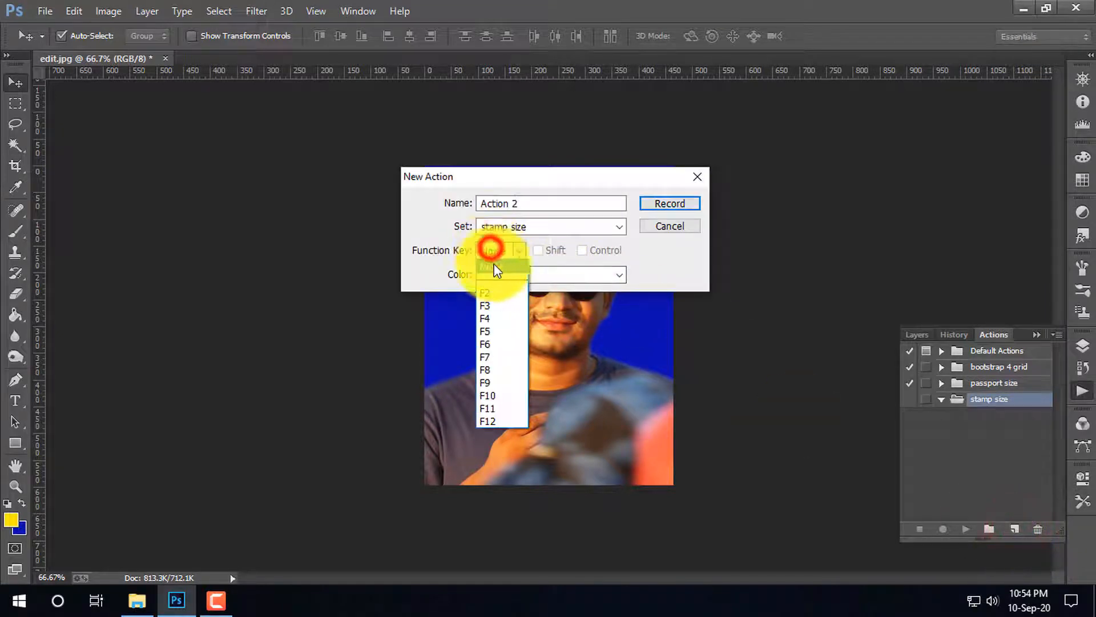
{"action": "left_click", "coordinate": [488, 307]}
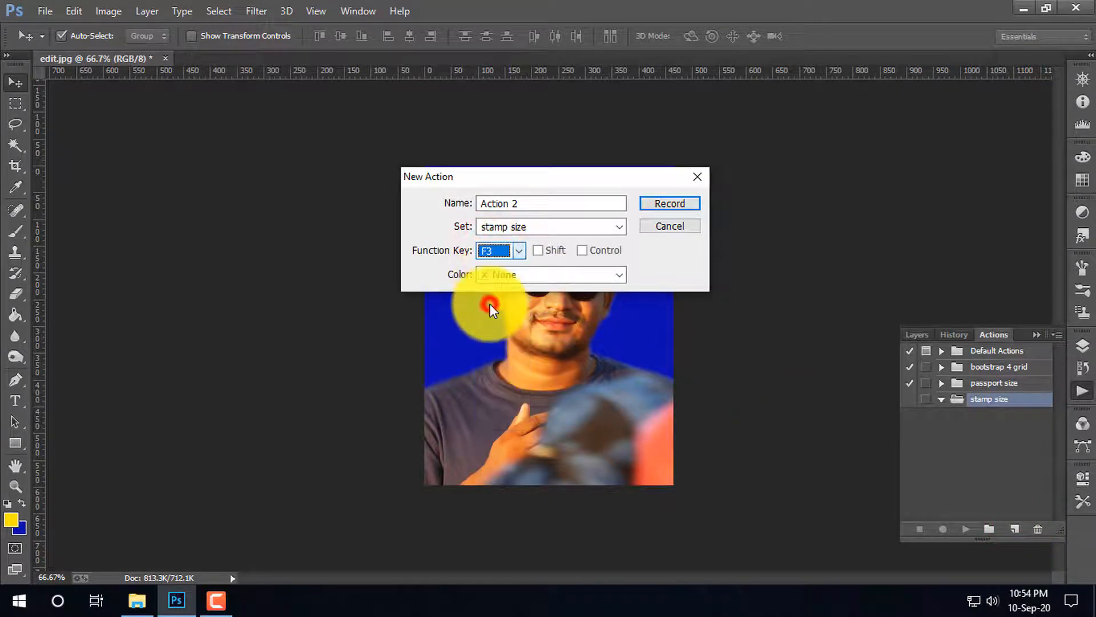
{"action": "left_click", "coordinate": [682, 201]}
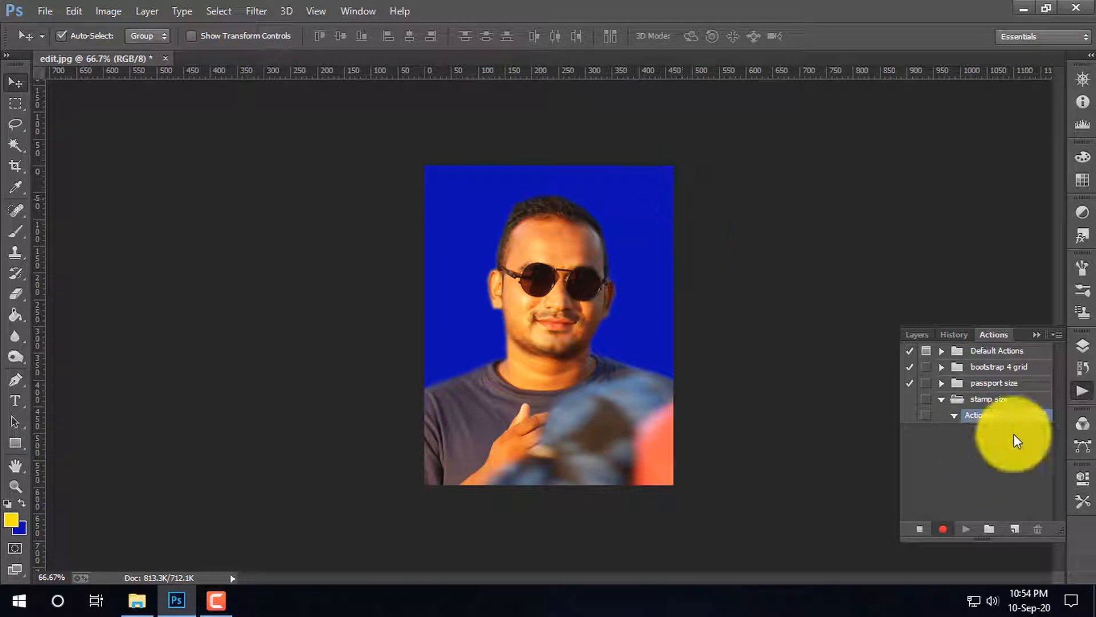
Step: Create a new document from the Photo preset at size Portrait, 4 x 6, with a white background
{"action": "left_click", "coordinate": [45, 10]}
{"action": "left_click", "coordinate": [63, 25]}
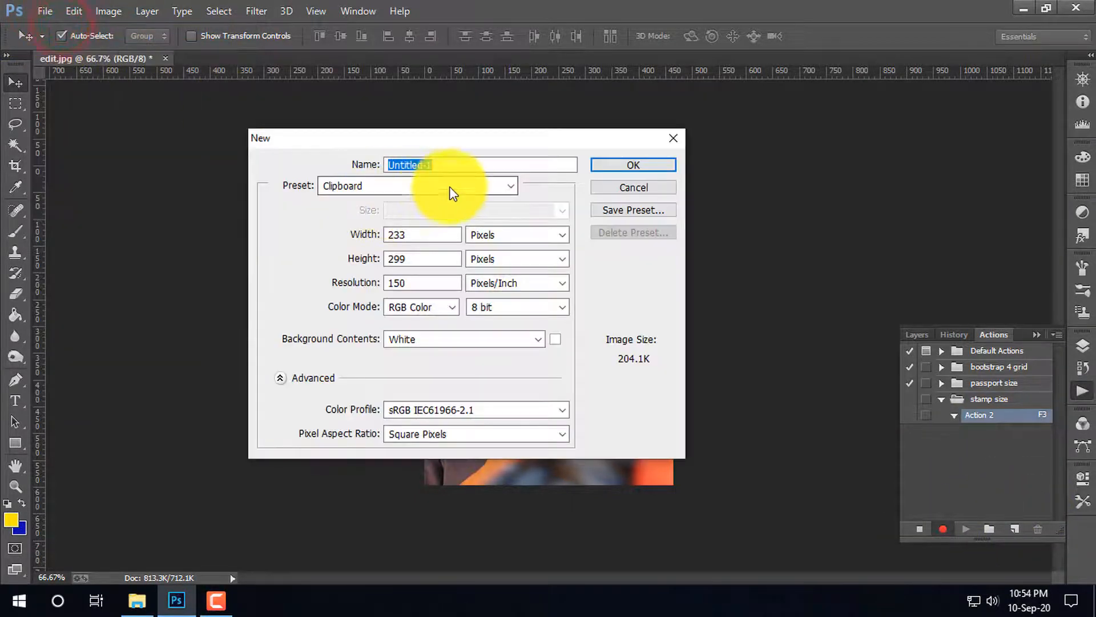
{"action": "left_click", "coordinate": [452, 193]}
{"action": "left_click", "coordinate": [354, 267]}
{"action": "left_click", "coordinate": [507, 211]}
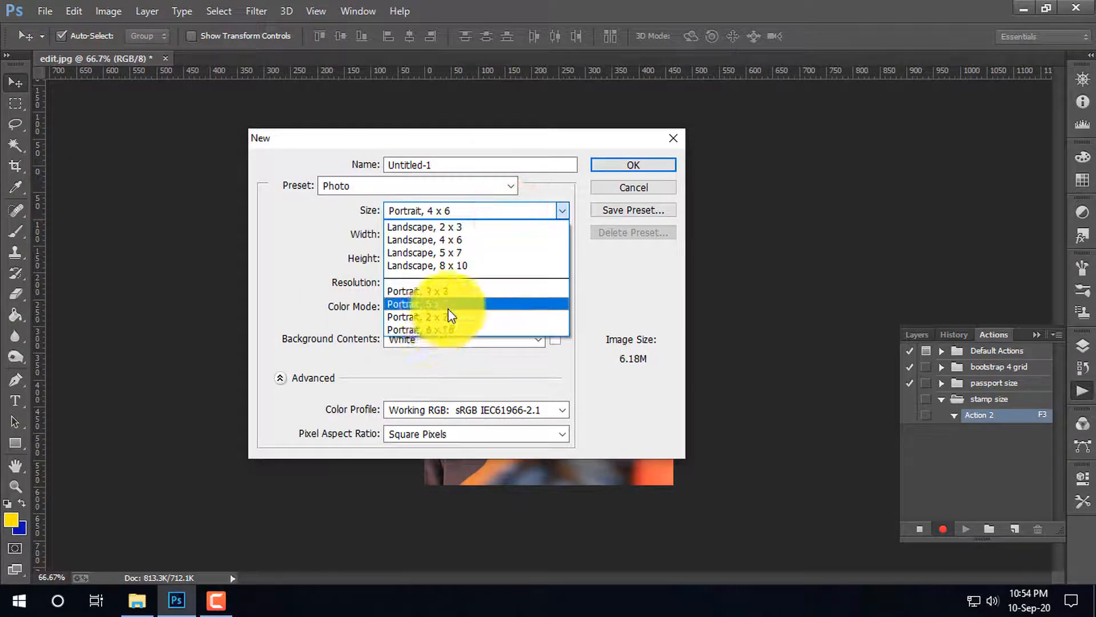
{"action": "left_click", "coordinate": [442, 306]}
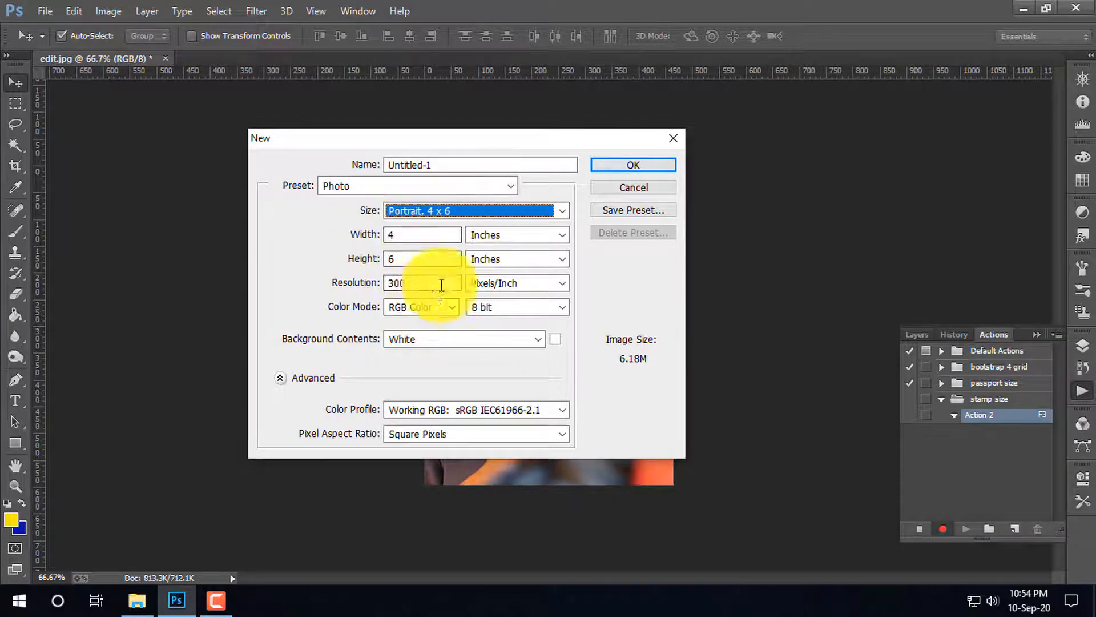
{"action": "left_click", "coordinate": [643, 168]}
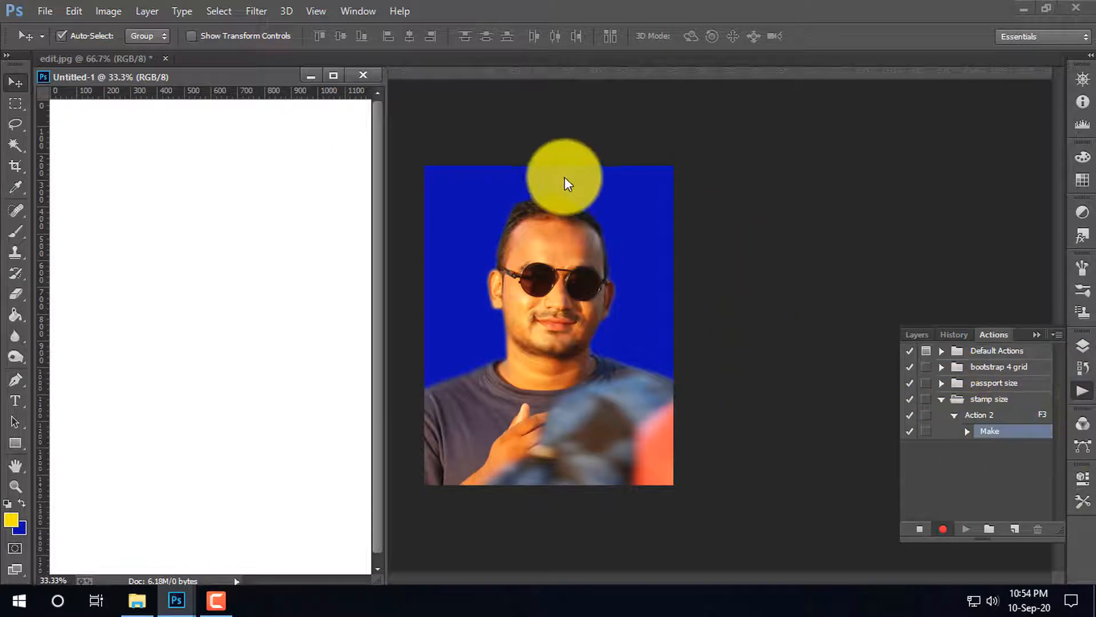
Step: Dock the floating Untitled-1 document alongside edit.jpg as a tabbed document
{"action": "left_click", "coordinate": [710, 156]}
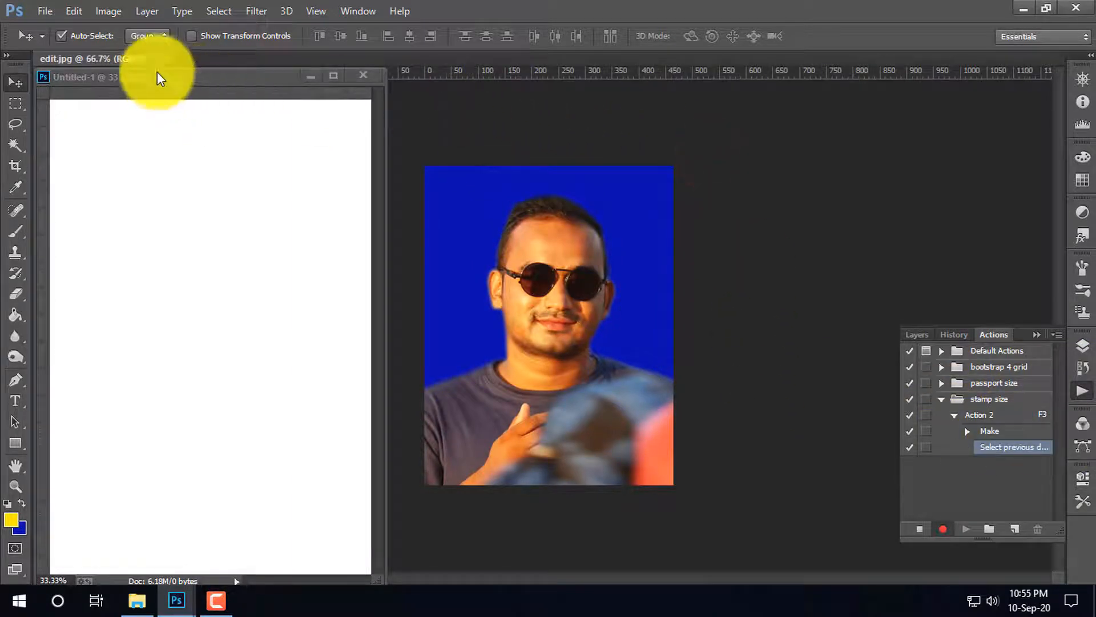
{"action": "left_click_drag", "start_coordinate": [235, 78], "coordinate": [290, 62]}
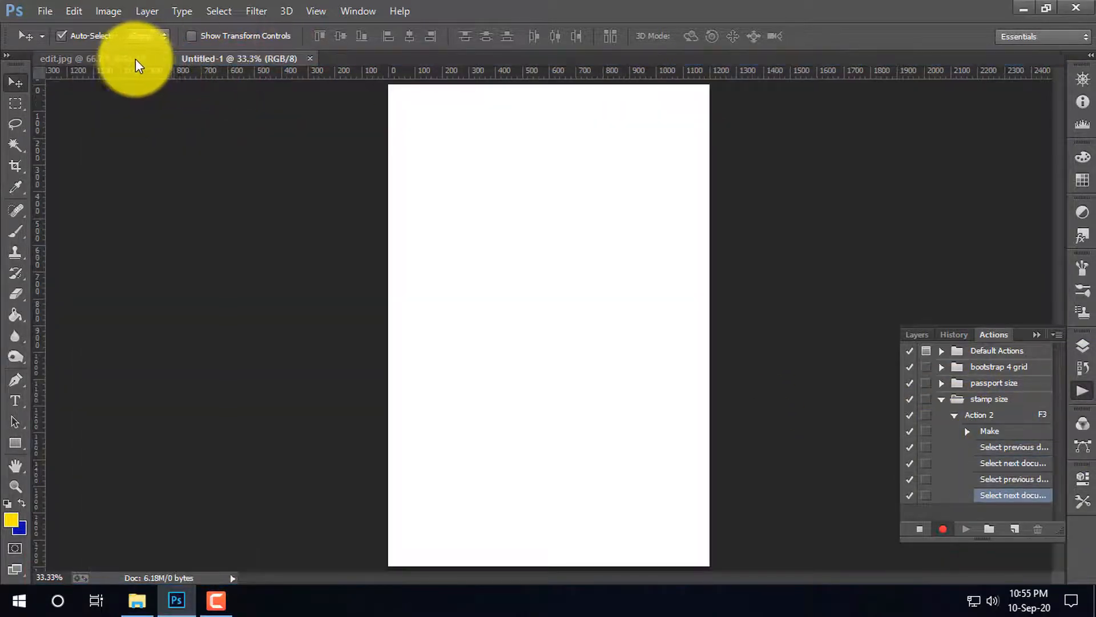
Step: Resample edit.jpg to a resolution of 150 pixels/inch
{"action": "left_click", "coordinate": [132, 60]}
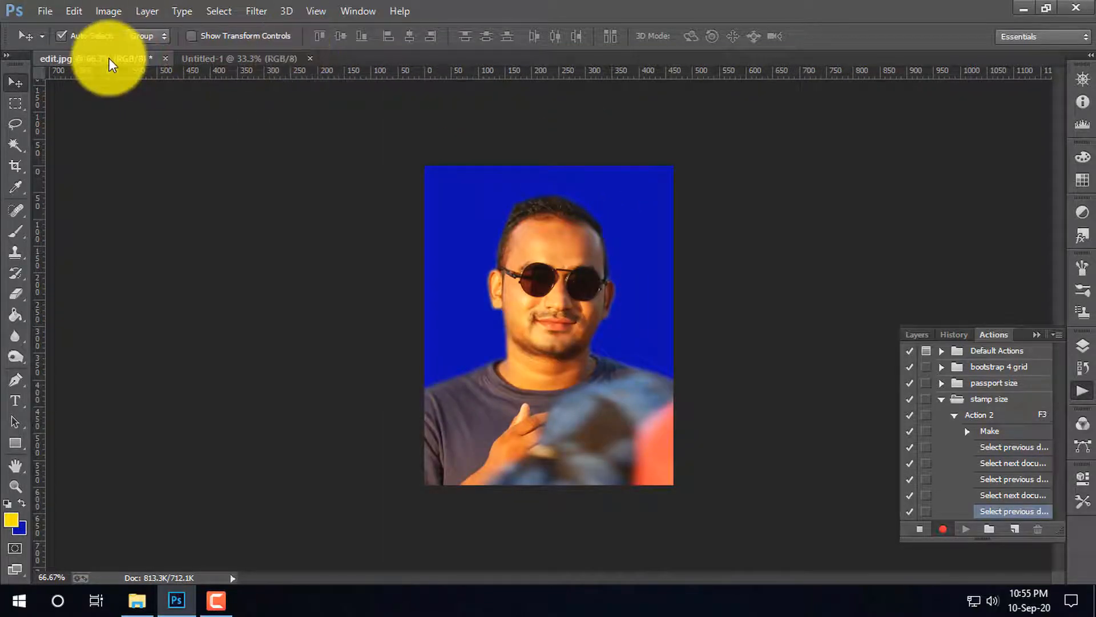
{"action": "left_click", "coordinate": [110, 11]}
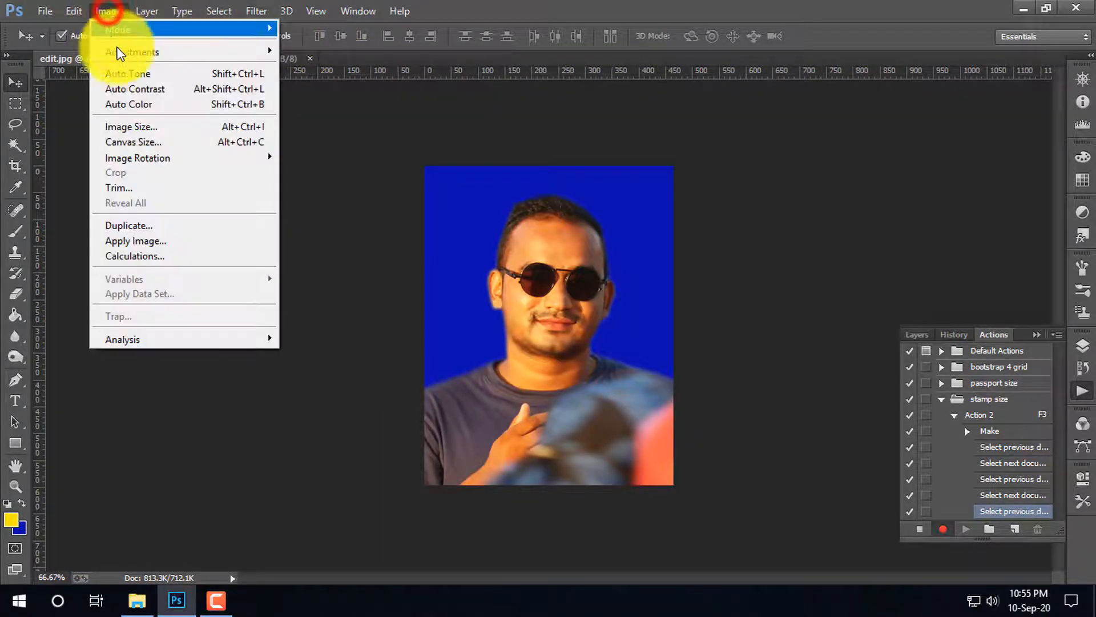
{"action": "left_click", "coordinate": [184, 131]}
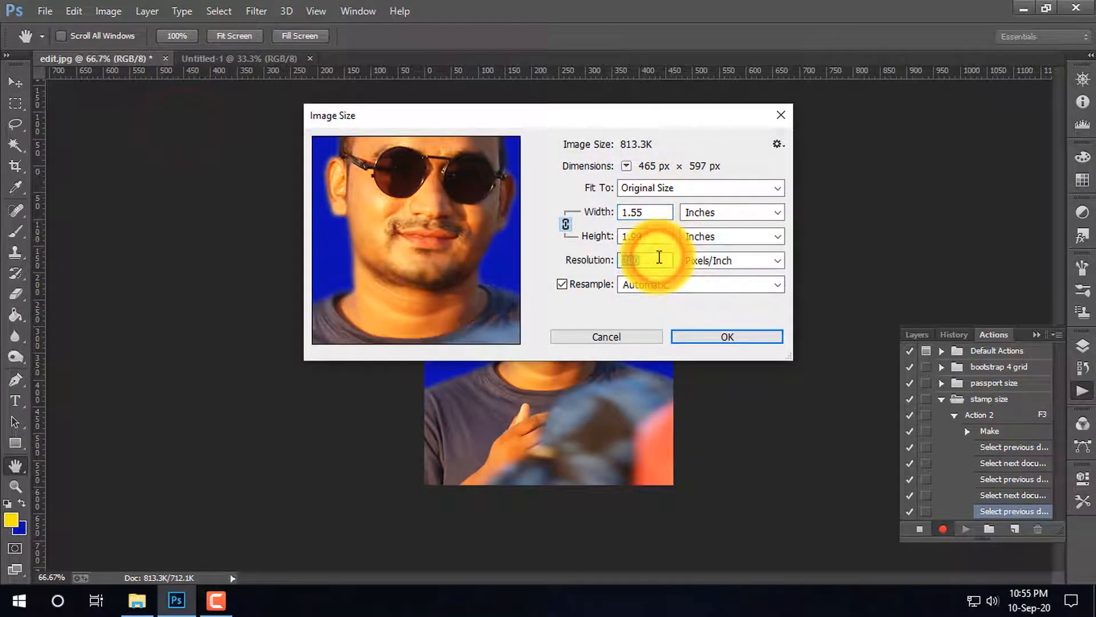
{"action": "type", "text": "150"}
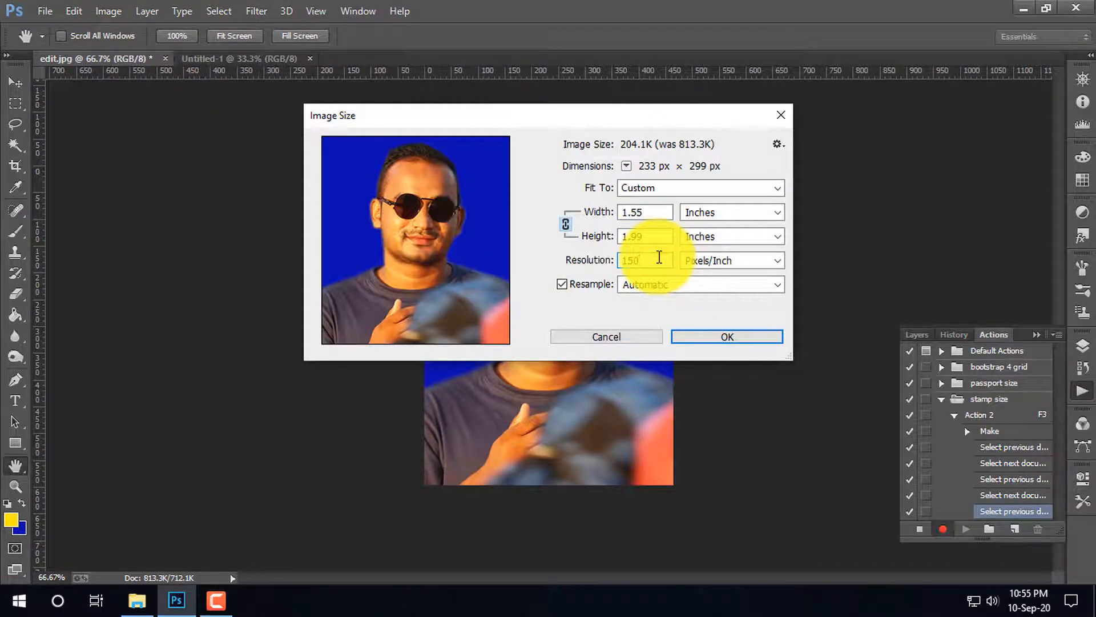
{"action": "key", "text": "Return"}
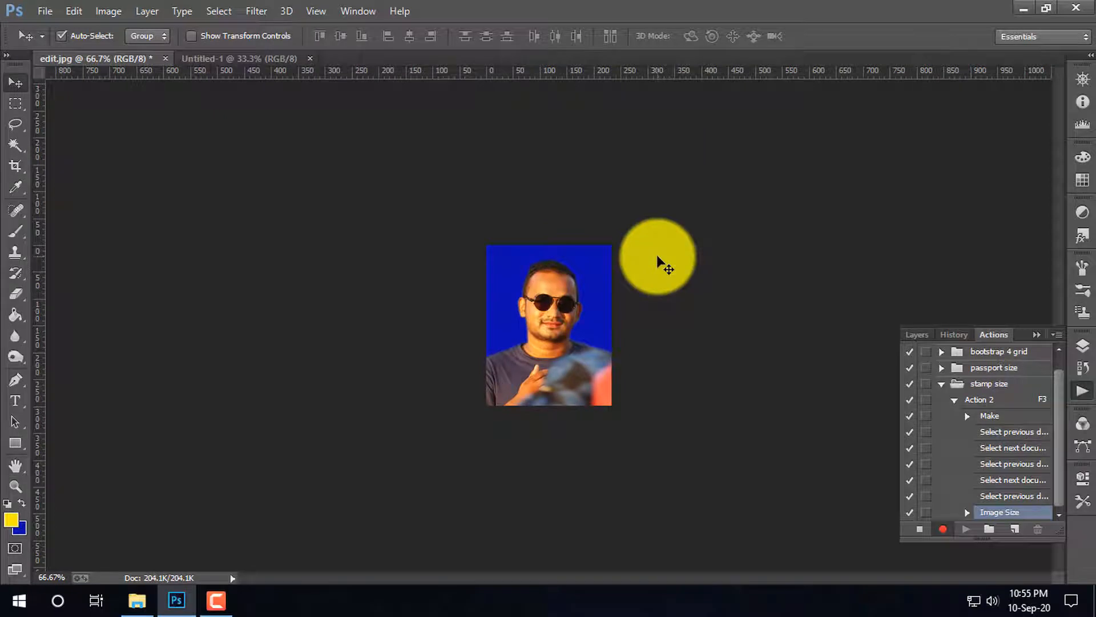
Step: Select the whole edit.jpg canvas and copy it
{"action": "left_click", "coordinate": [214, 15]}
{"action": "left_click", "coordinate": [224, 29]}
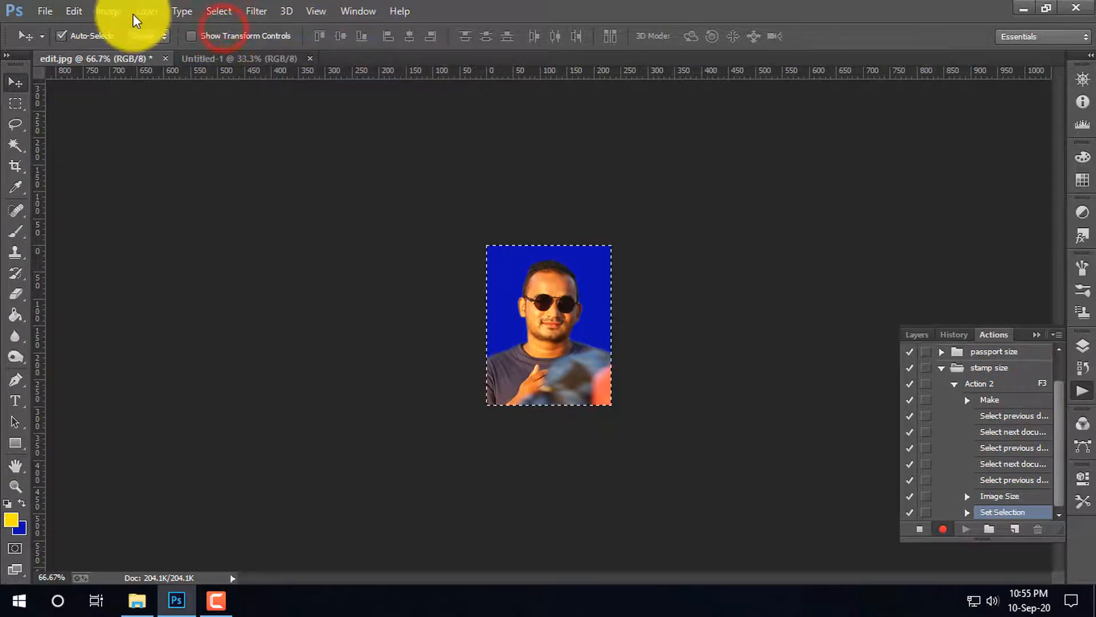
{"action": "left_click", "coordinate": [96, 14]}
{"action": "mouse_move", "coordinate": [74, 12]}
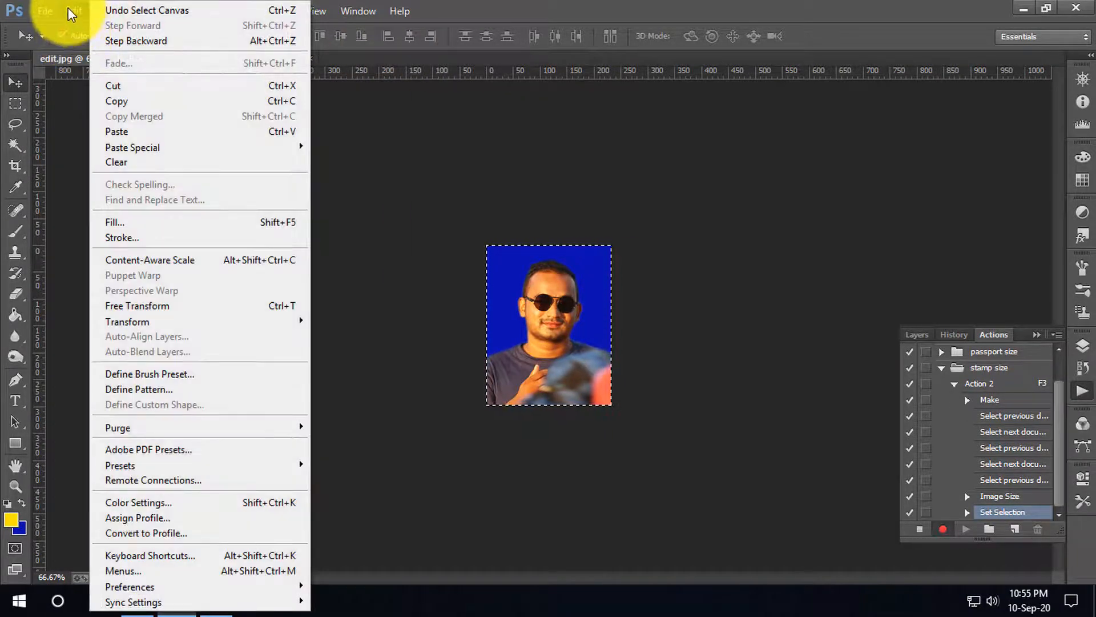
{"action": "left_click", "coordinate": [137, 101]}
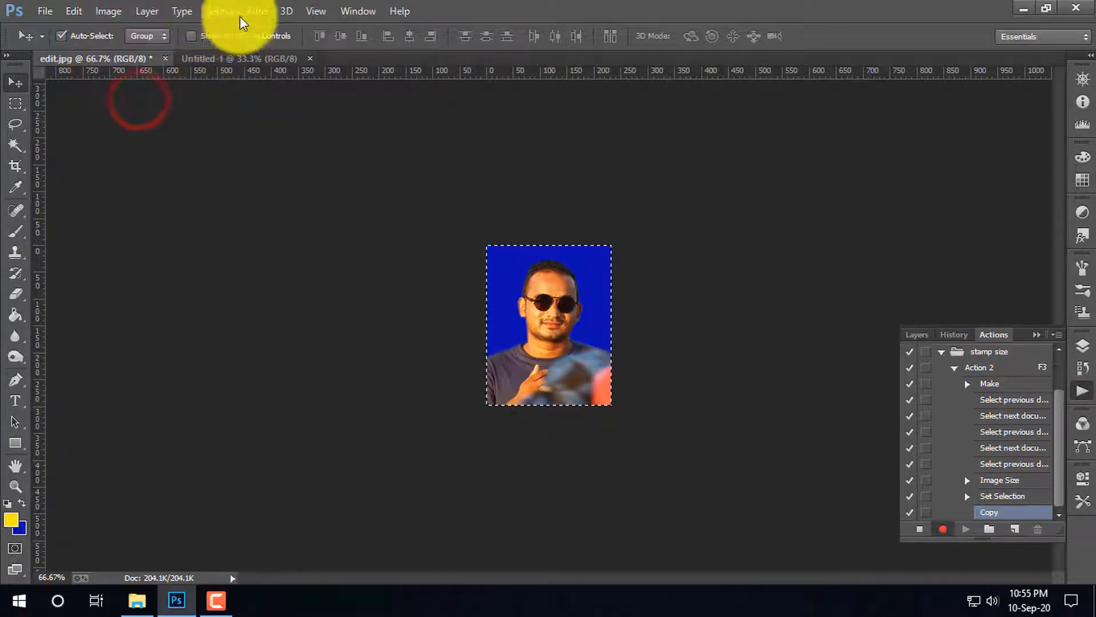
Step: Paste the copied photo into Untitled-1, place it in the page's upper-left corner, and add a horizontal guide along its top edge
{"action": "left_click", "coordinate": [274, 59]}
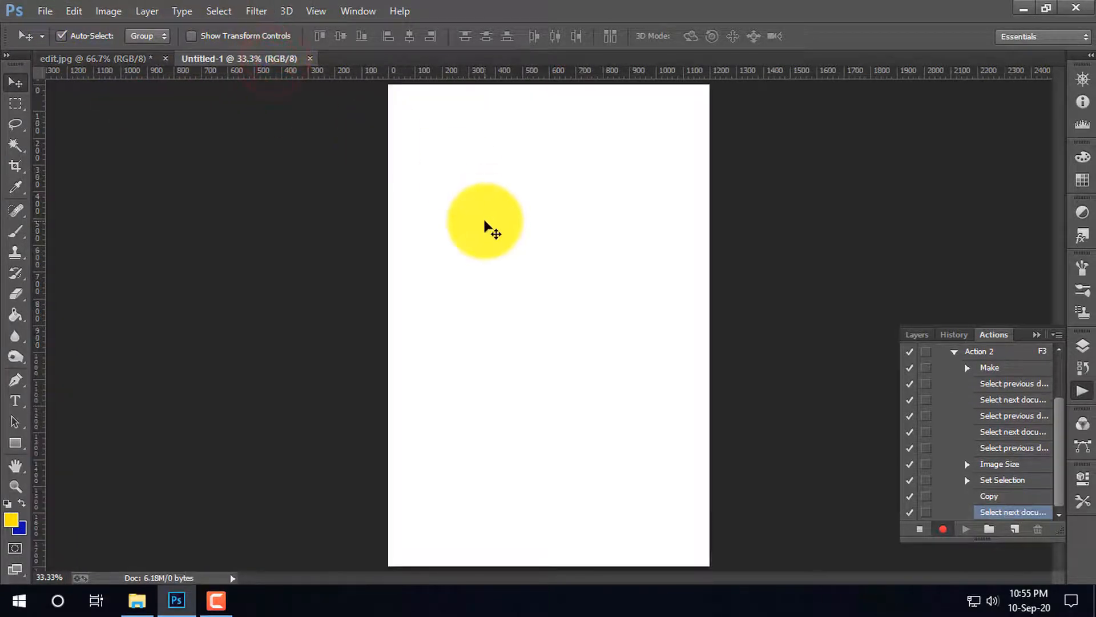
{"action": "key", "text": "ctrl+v"}
{"action": "key", "text": "ctrl+plus"}
{"action": "key", "text": "ctrl+plus"}
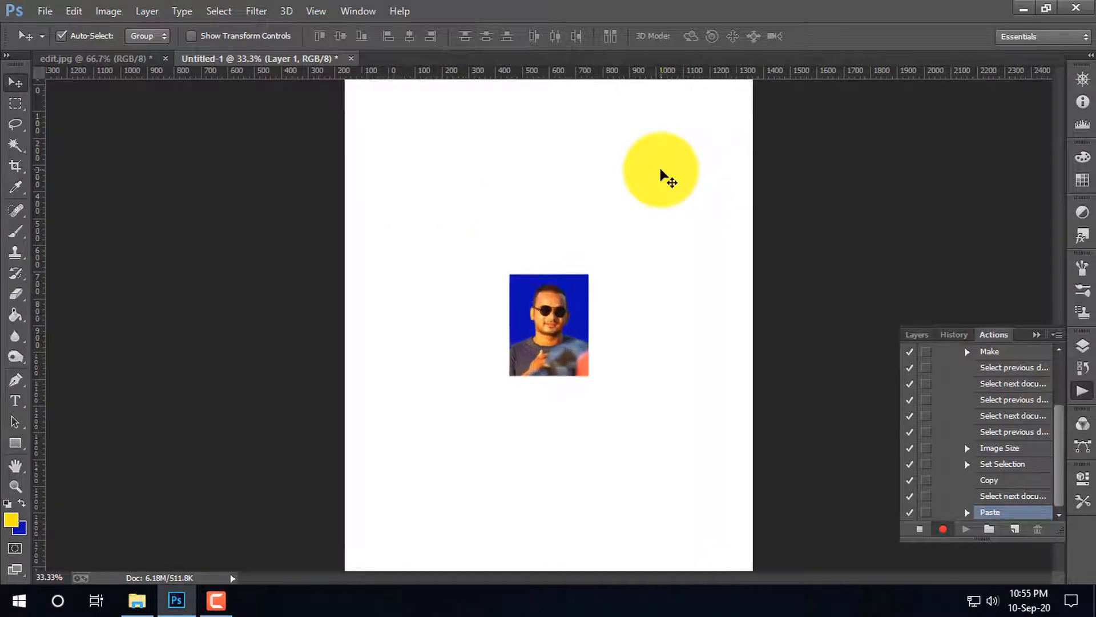
{"action": "scroll", "coordinate": [626, 232], "scroll_direction": "up", "scroll_amount": 10}
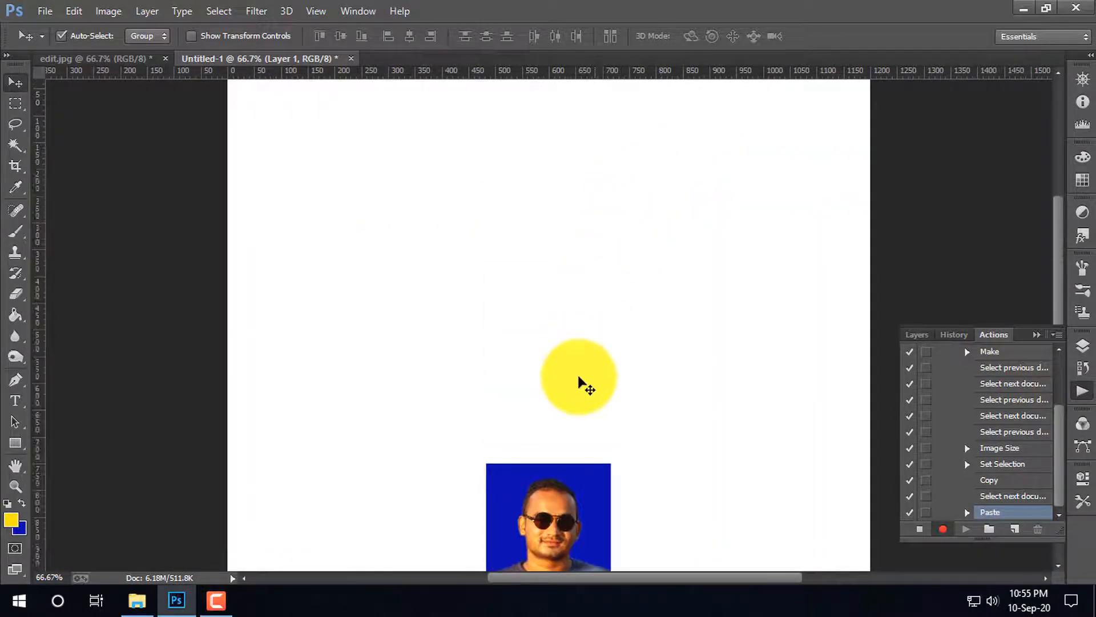
{"action": "left_click_drag", "start_coordinate": [568, 565], "coordinate": [318, 174]}
{"action": "left_click_drag", "start_coordinate": [402, 74], "coordinate": [415, 159]}
Step: Duplicate the photo along the guide into a row of four and even out the spacing of the two middle copies
{"action": "left_click_drag", "start_coordinate": [333, 224], "coordinate": [629, 238]}
{"action": "left_click_drag", "start_coordinate": [630, 237], "coordinate": [769, 228]}
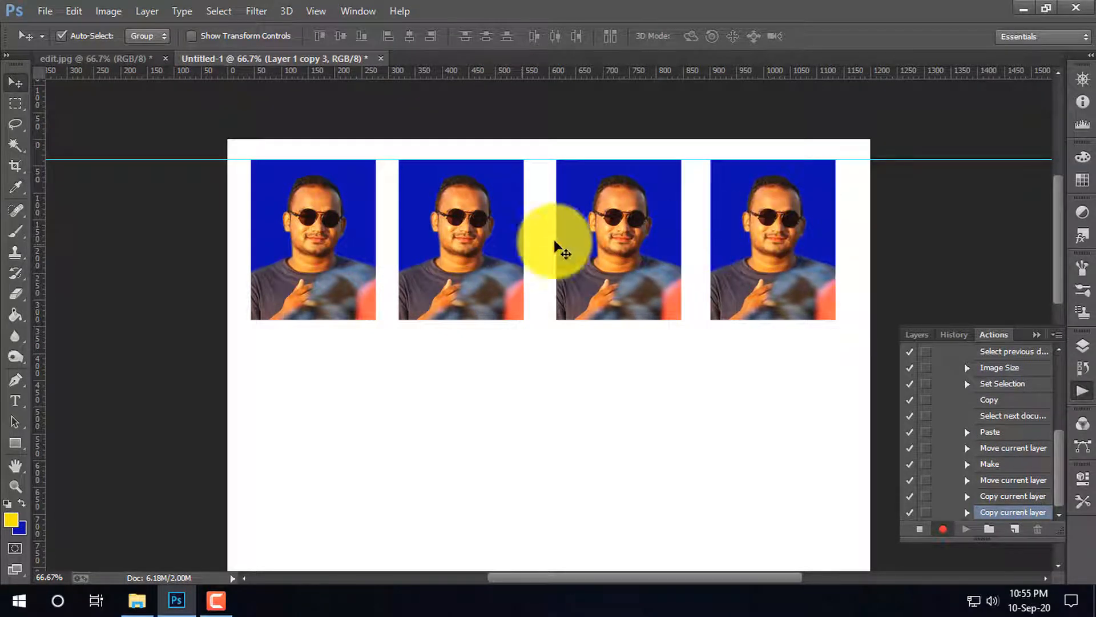
{"action": "left_click_drag", "start_coordinate": [609, 244], "coordinate": [620, 242]}
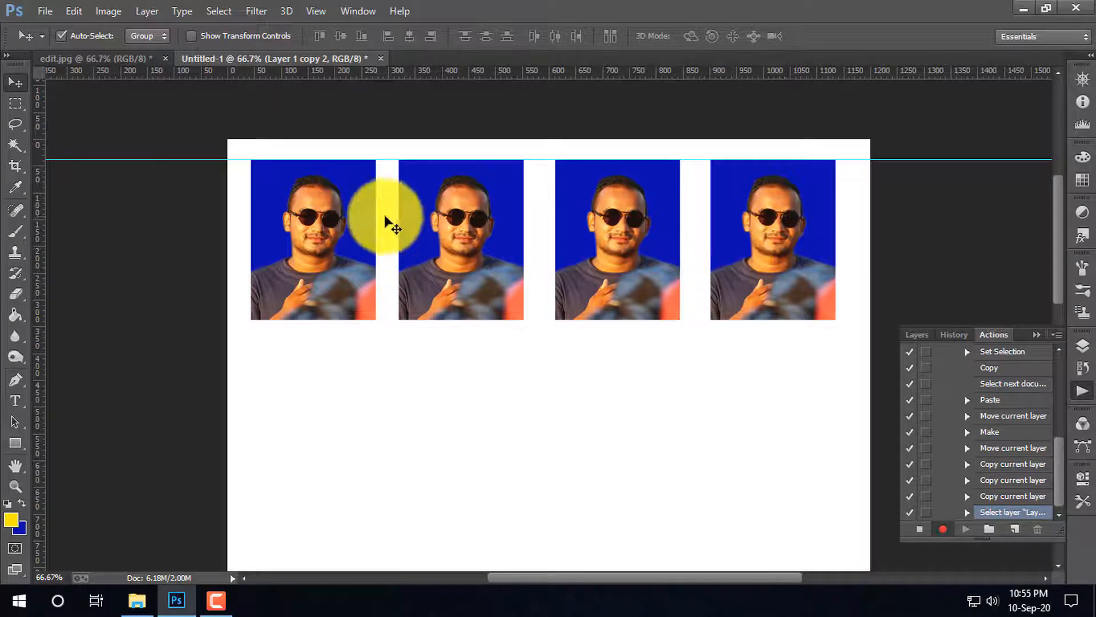
{"action": "left_click_drag", "start_coordinate": [425, 248], "coordinate": [431, 247]}
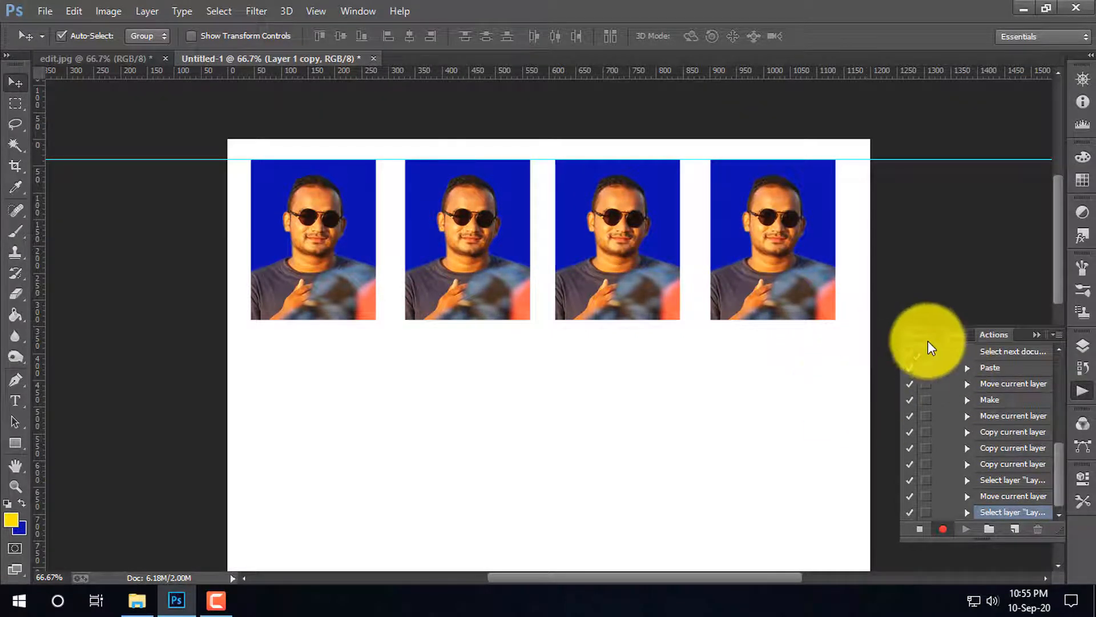
Step: Select all four photos and duplicate them directly below as a second row
{"action": "left_click_drag", "start_coordinate": [800, 387], "coordinate": [305, 211]}
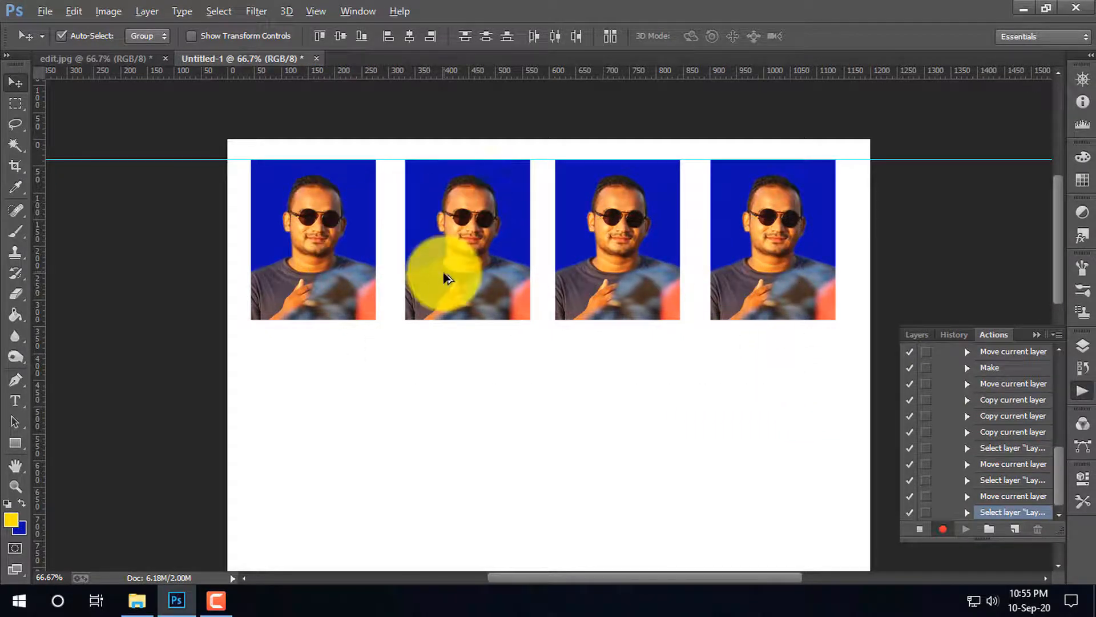
{"action": "left_click_drag", "start_coordinate": [469, 251], "coordinate": [467, 437]}
{"action": "scroll", "coordinate": [773, 404], "scroll_direction": "down", "scroll_amount": 3}
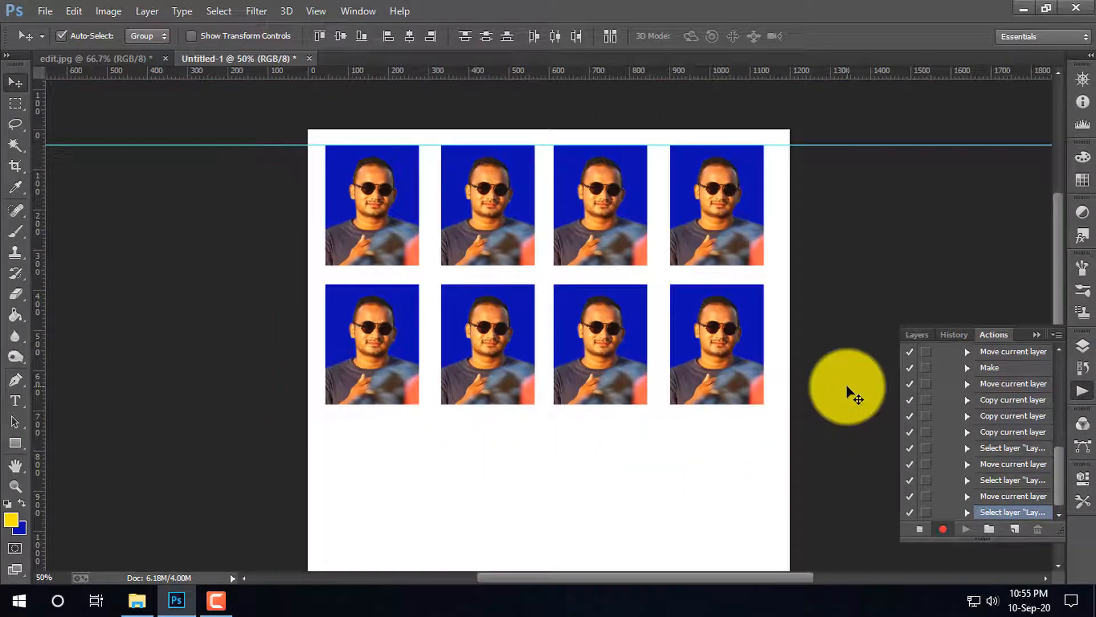
Step: Duplicate the two photo rows downward to add a third and fourth row of four photos
{"action": "scroll", "coordinate": [551, 342], "scroll_direction": "down", "scroll_amount": 5}
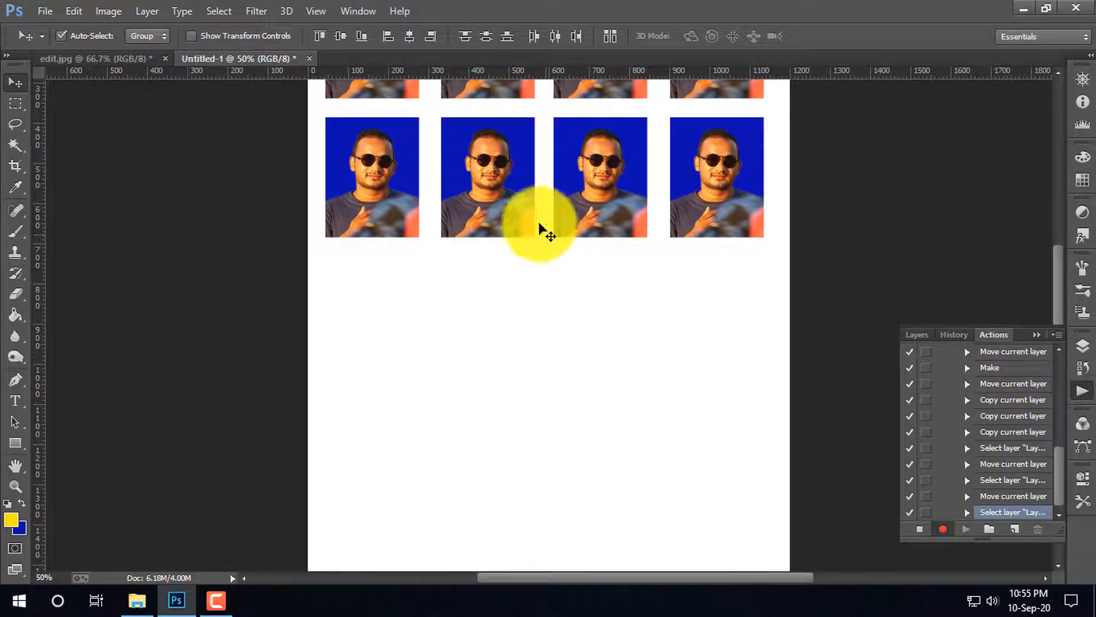
{"action": "left_click_drag", "start_coordinate": [503, 177], "coordinate": [503, 446]}
{"action": "scroll", "coordinate": [503, 445], "scroll_direction": "down", "scroll_amount": 5}
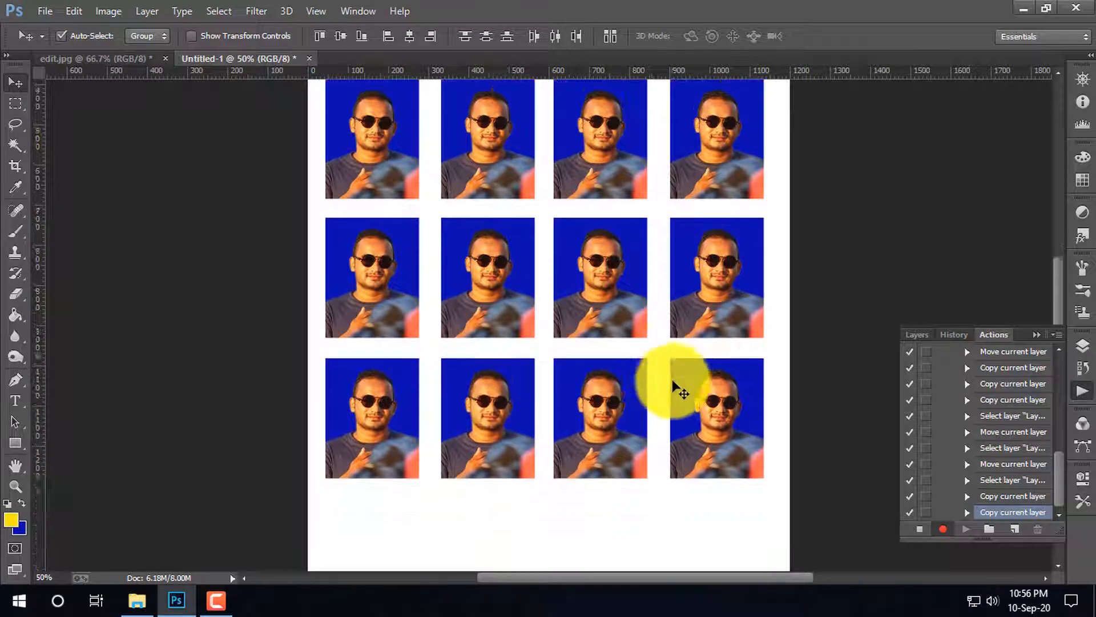
Step: Duplicate the bottom row of four photos downward as a fifth row, and stop recording the action
{"action": "left_click_drag", "start_coordinate": [476, 294], "coordinate": [486, 381]}
{"action": "scroll", "coordinate": [525, 223], "scroll_direction": "up", "scroll_amount": 1}
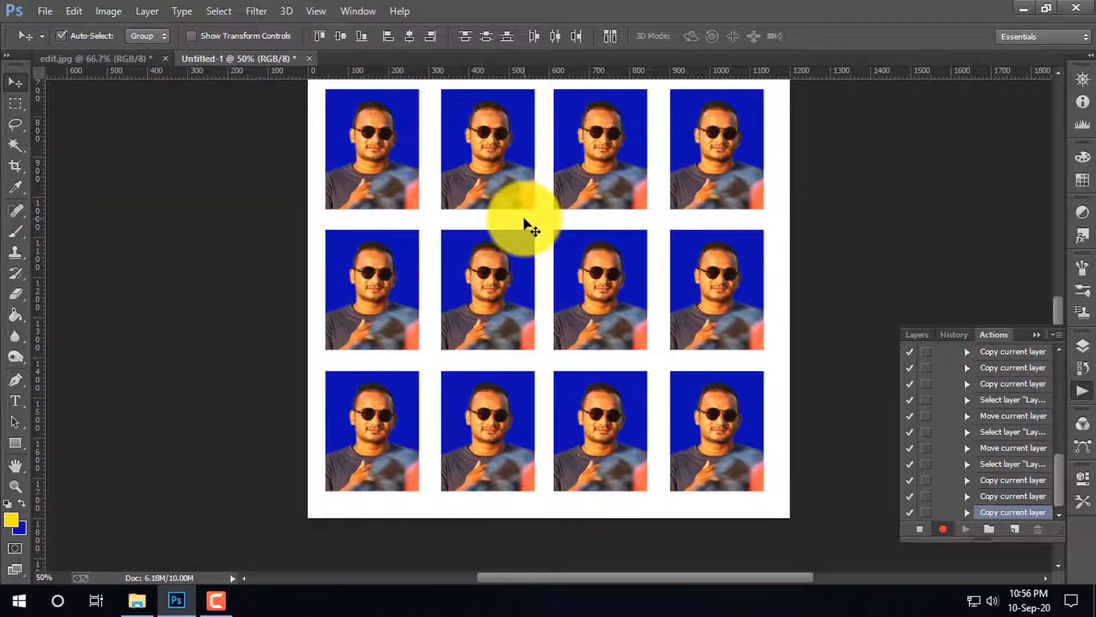
{"action": "left_click", "coordinate": [919, 531]}
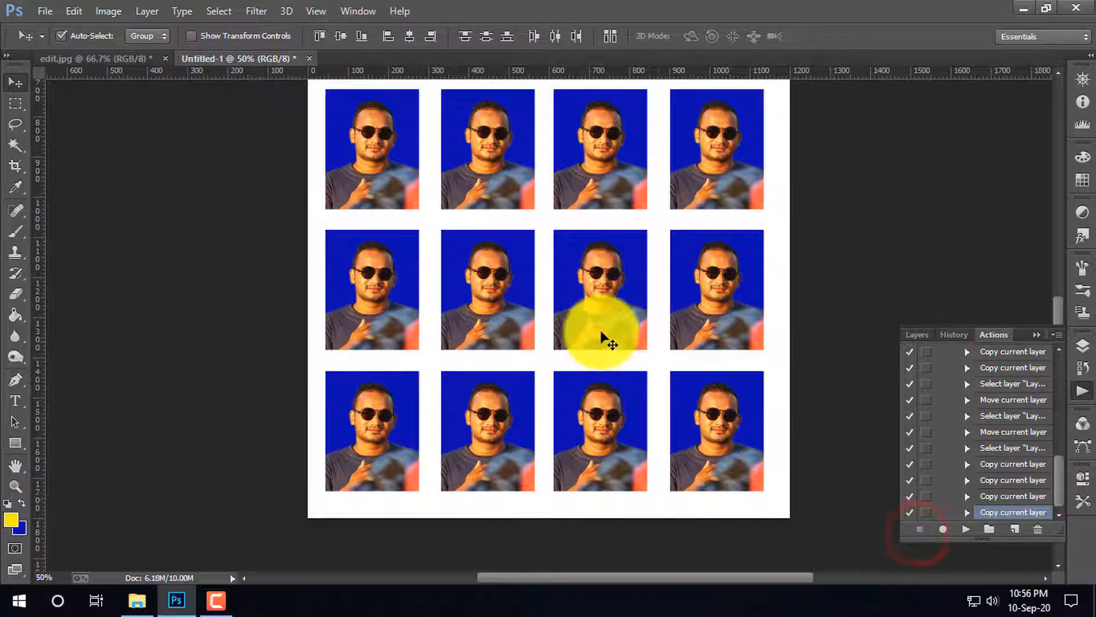
{"action": "scroll", "coordinate": [596, 259], "scroll_direction": "down", "scroll_amount": 1}
{"action": "scroll", "coordinate": [598, 251], "scroll_direction": "up", "scroll_amount": 4}
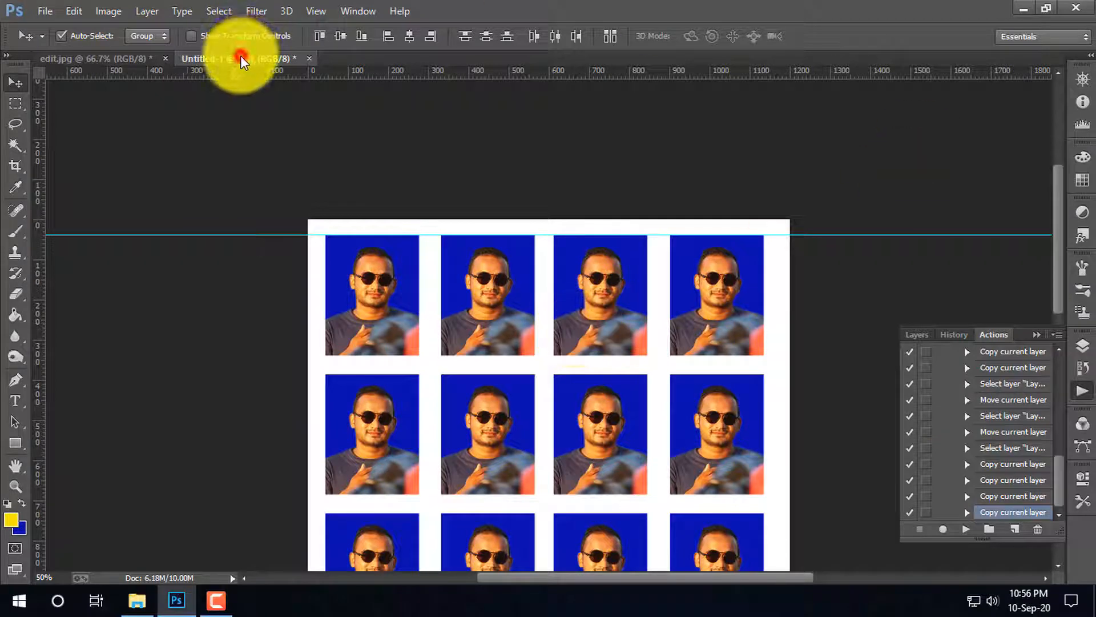
{"action": "left_click", "coordinate": [48, 11]}
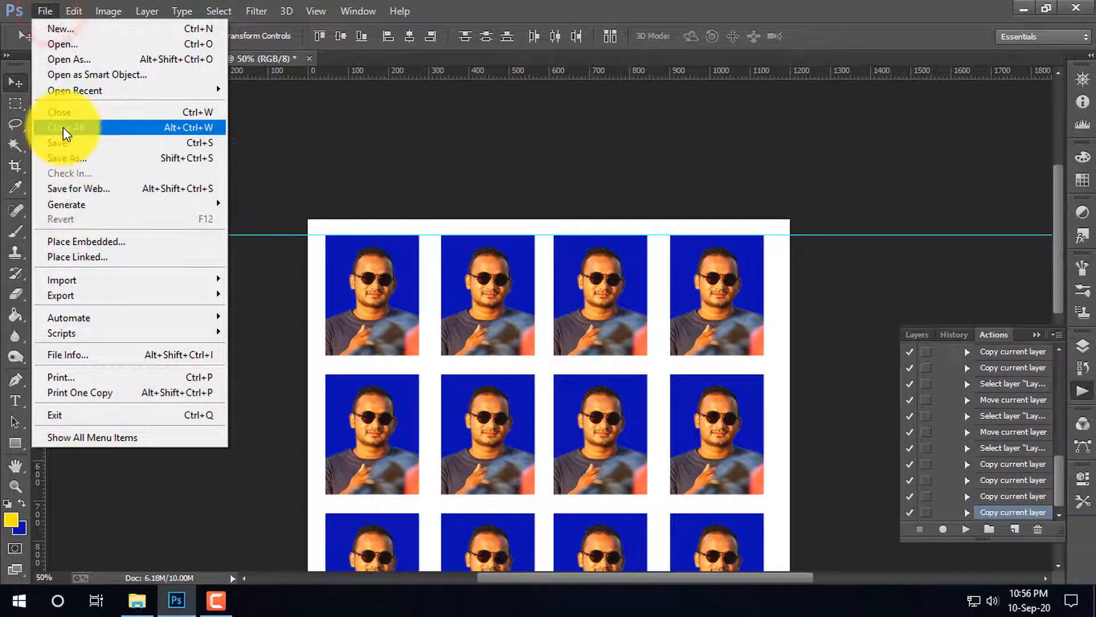
{"action": "left_click", "coordinate": [81, 159]}
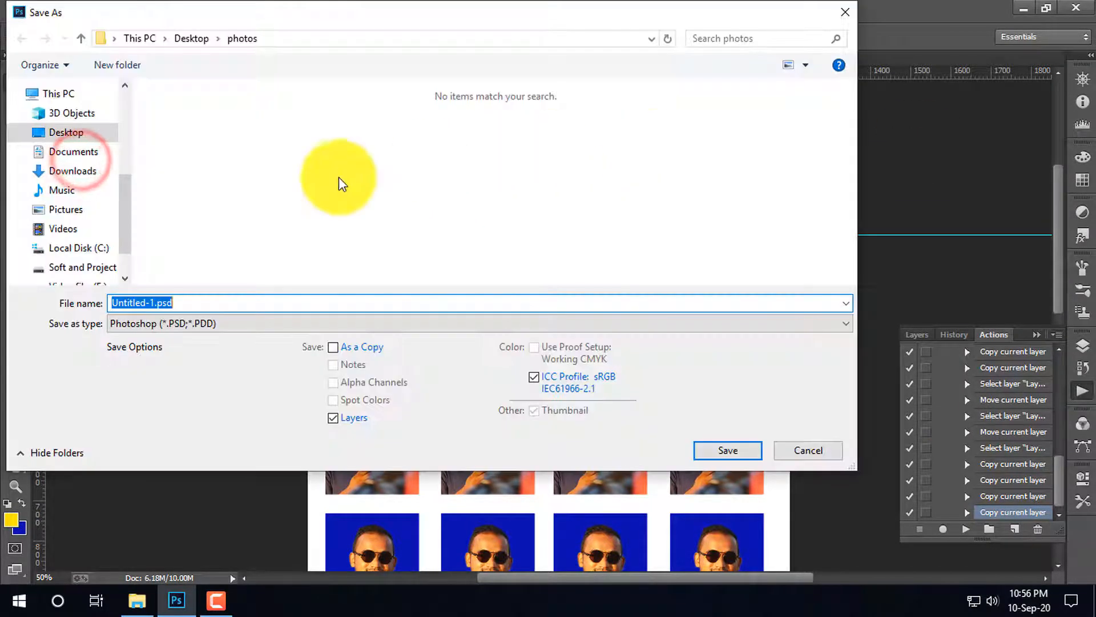
{"action": "left_click", "coordinate": [65, 138]}
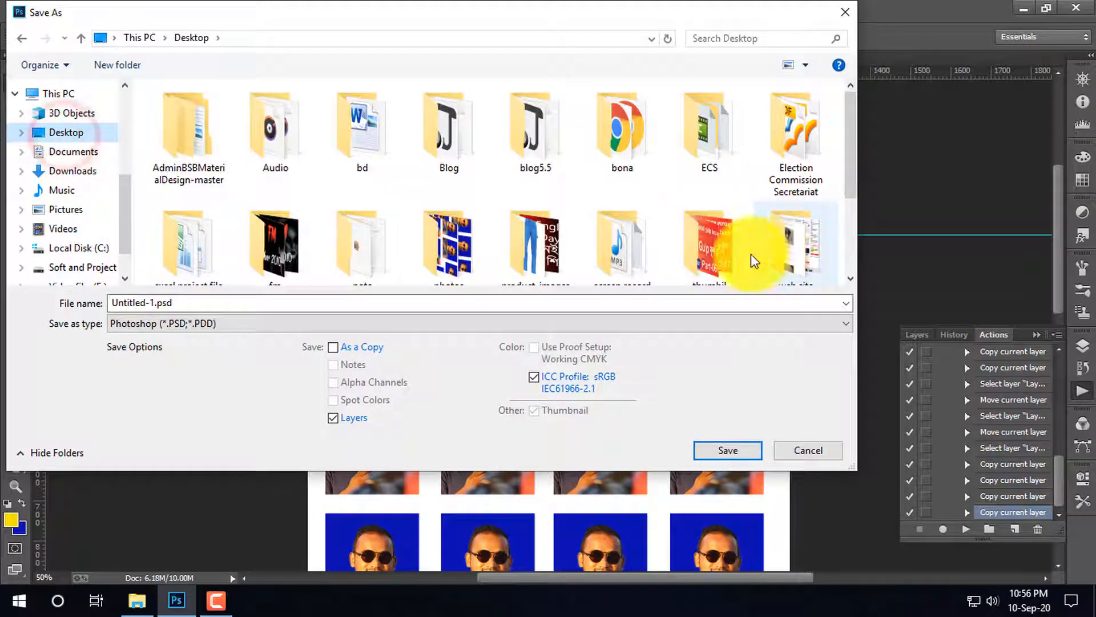
{"action": "scroll", "coordinate": [803, 247], "scroll_direction": "down", "scroll_amount": 1}
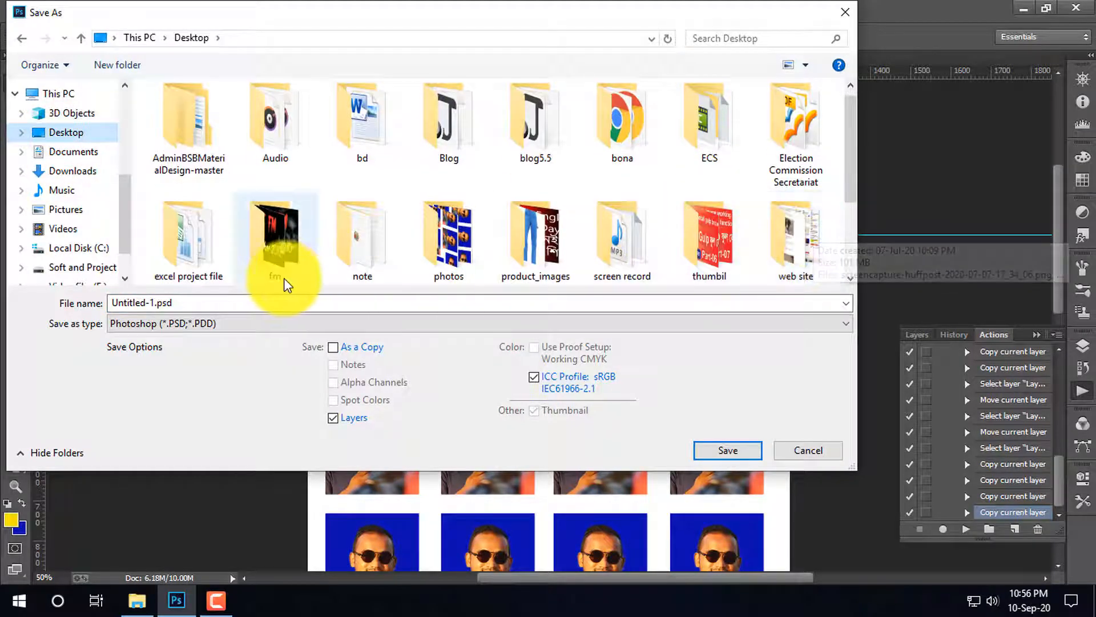
{"action": "double_click", "coordinate": [444, 231]}
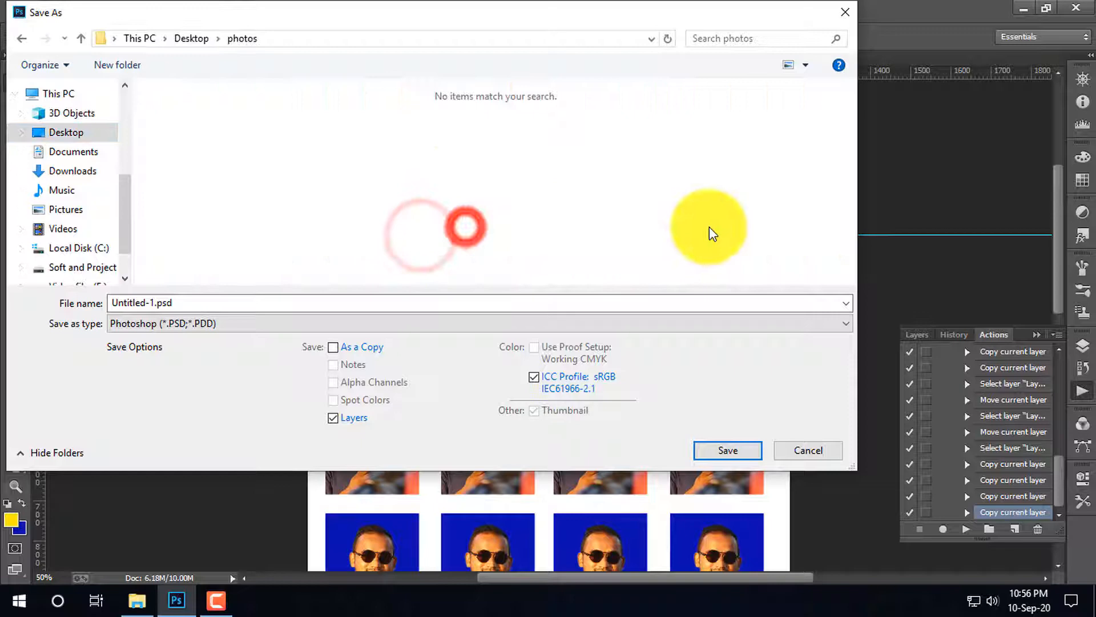
{"action": "left_click", "coordinate": [250, 323]}
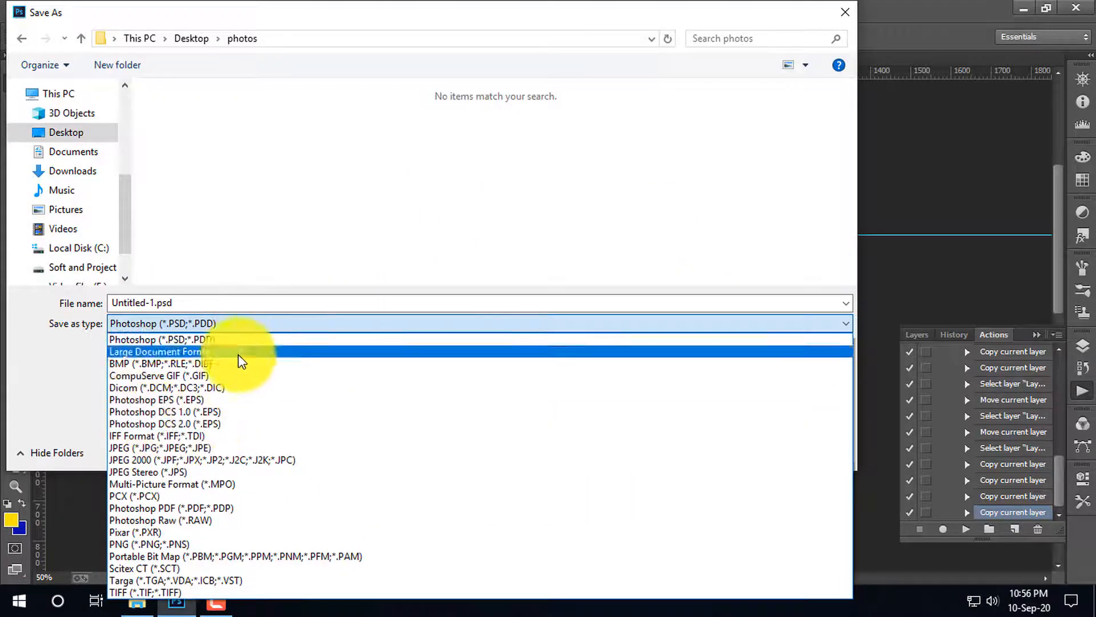
{"action": "left_click", "coordinate": [251, 460]}
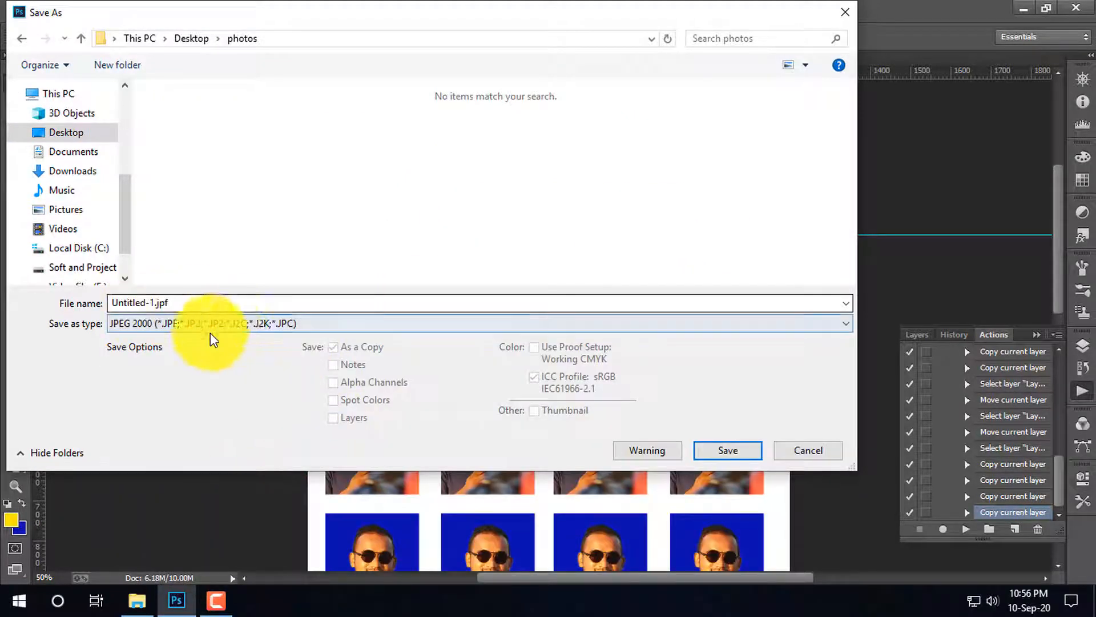
{"action": "left_click", "coordinate": [324, 325]}
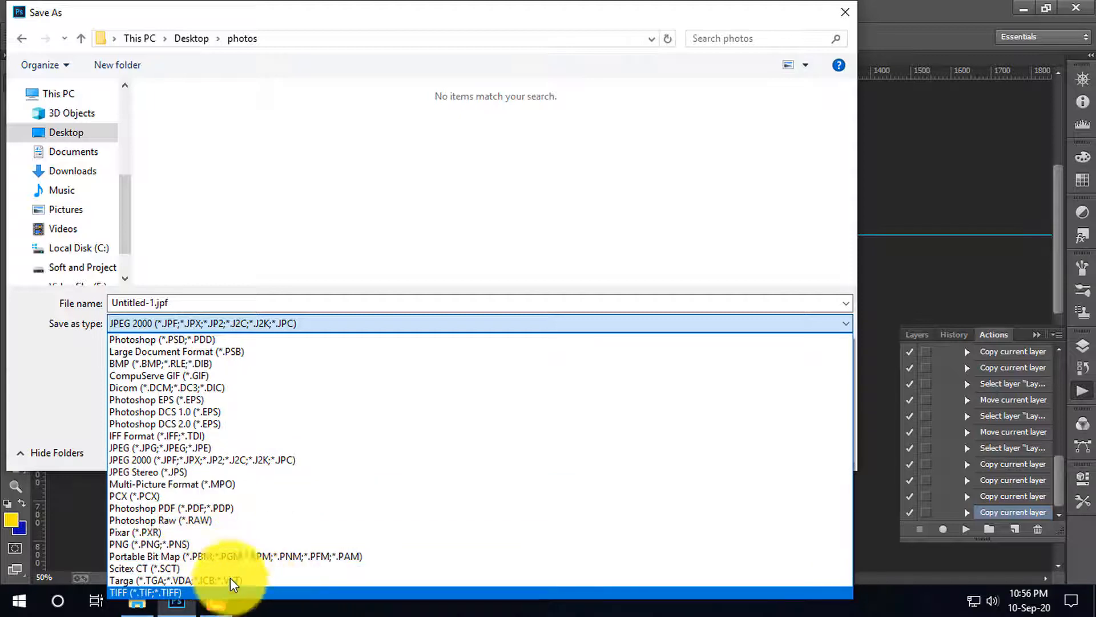
{"action": "left_click", "coordinate": [840, 11]}
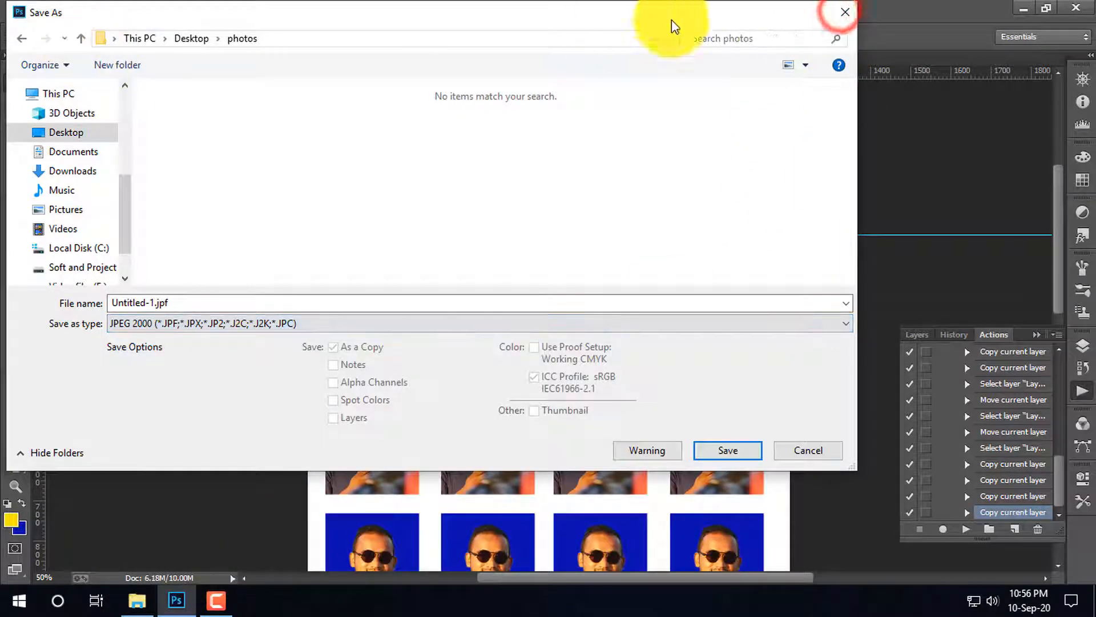
{"action": "left_click", "coordinate": [844, 11]}
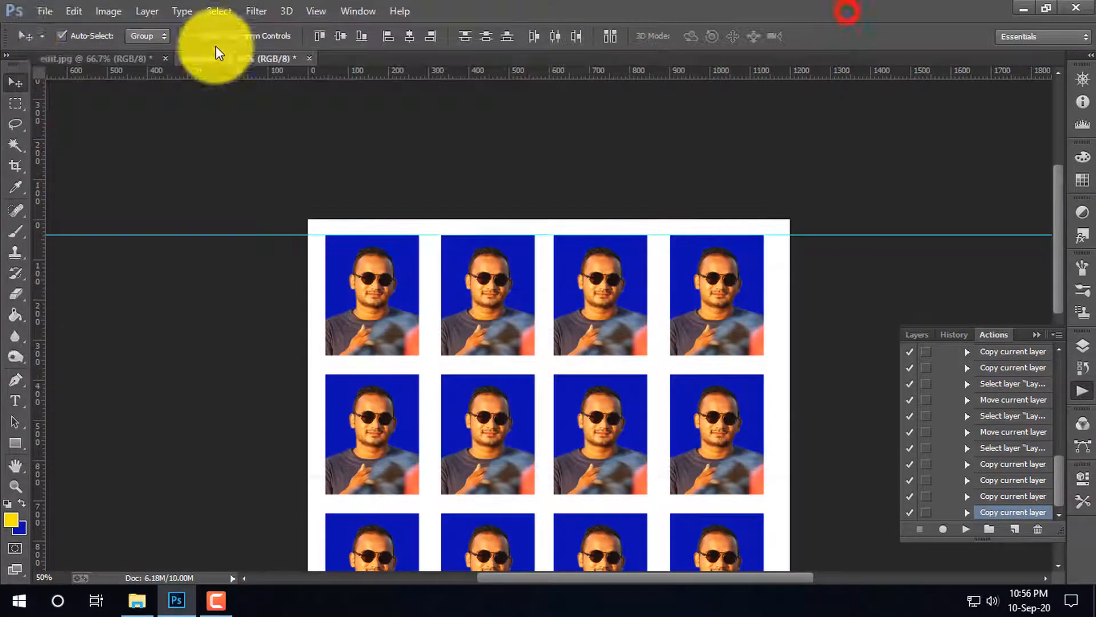
Step: Save the photo page as a JPEG in the Desktop photos folder, and close Untitled-1 without saving its layered version
{"action": "left_click", "coordinate": [57, 13]}
{"action": "left_click", "coordinate": [69, 142]}
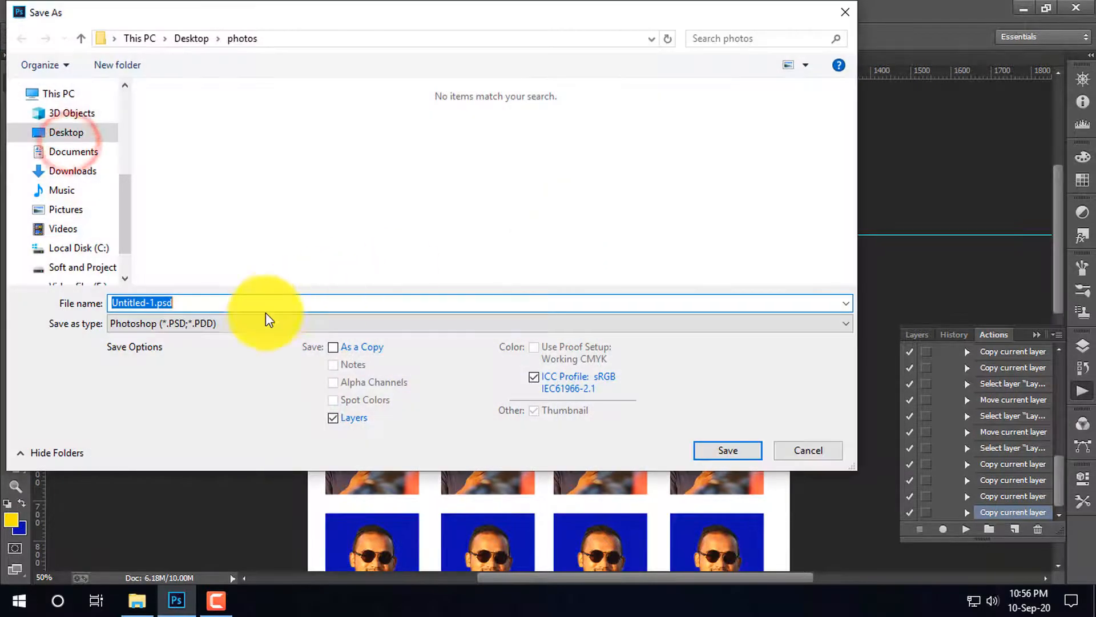
{"action": "left_click", "coordinate": [285, 323]}
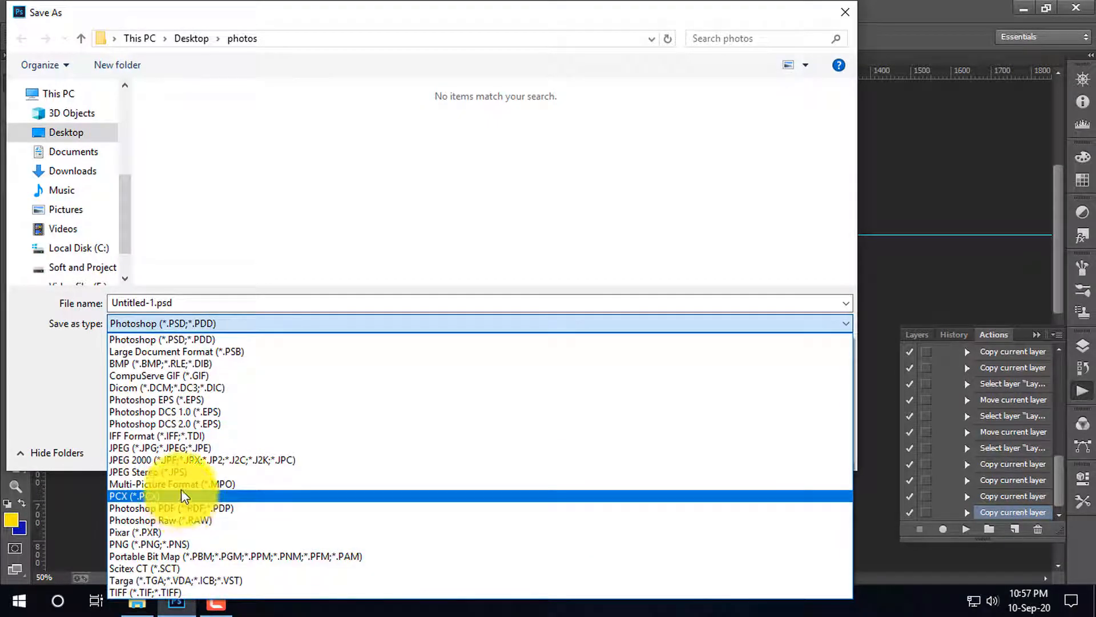
{"action": "left_click", "coordinate": [137, 448]}
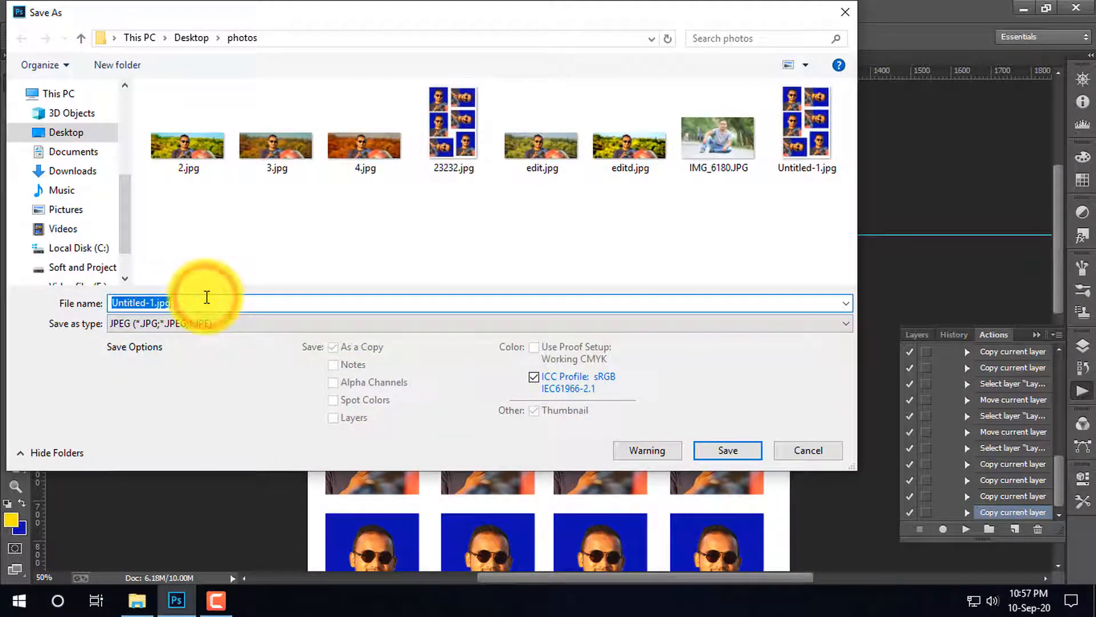
{"action": "key", "text": "Return"}
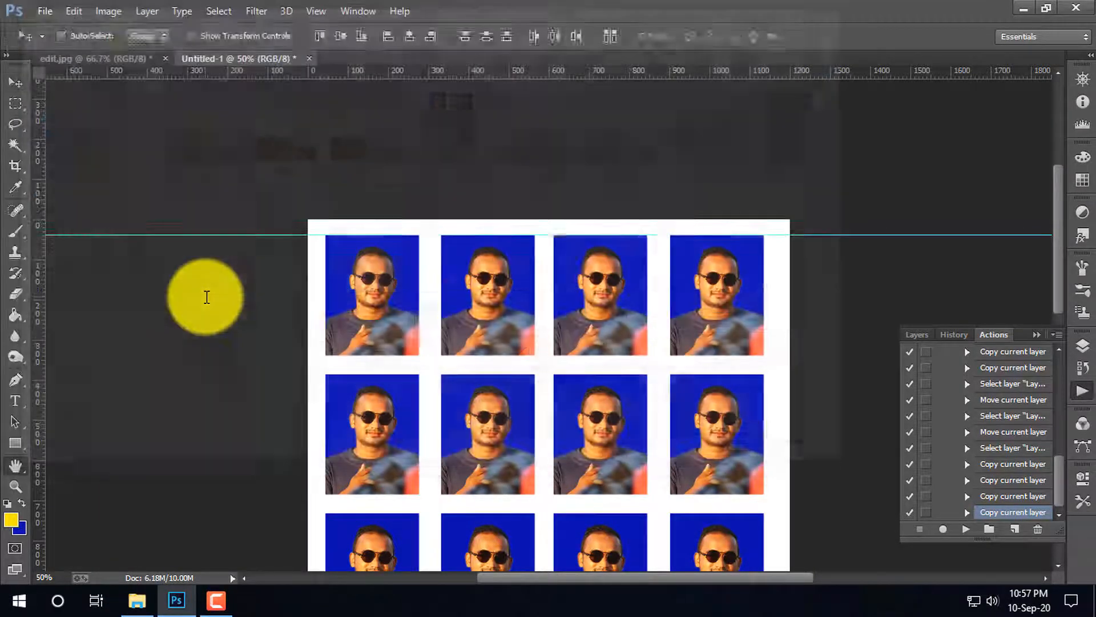
{"action": "left_click", "coordinate": [643, 148]}
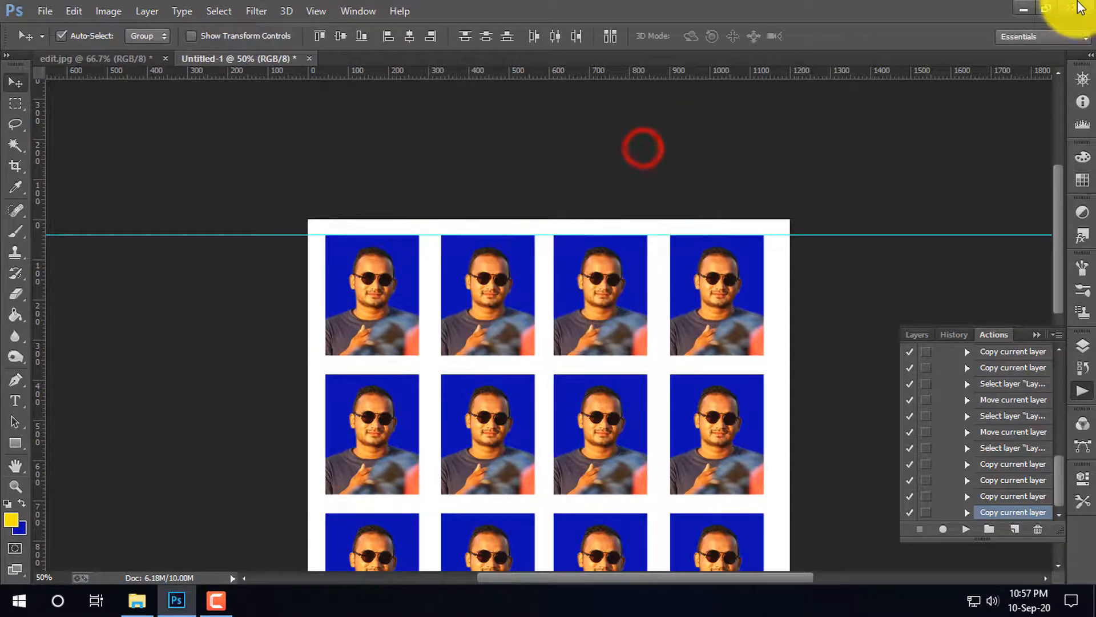
{"action": "left_click", "coordinate": [308, 58]}
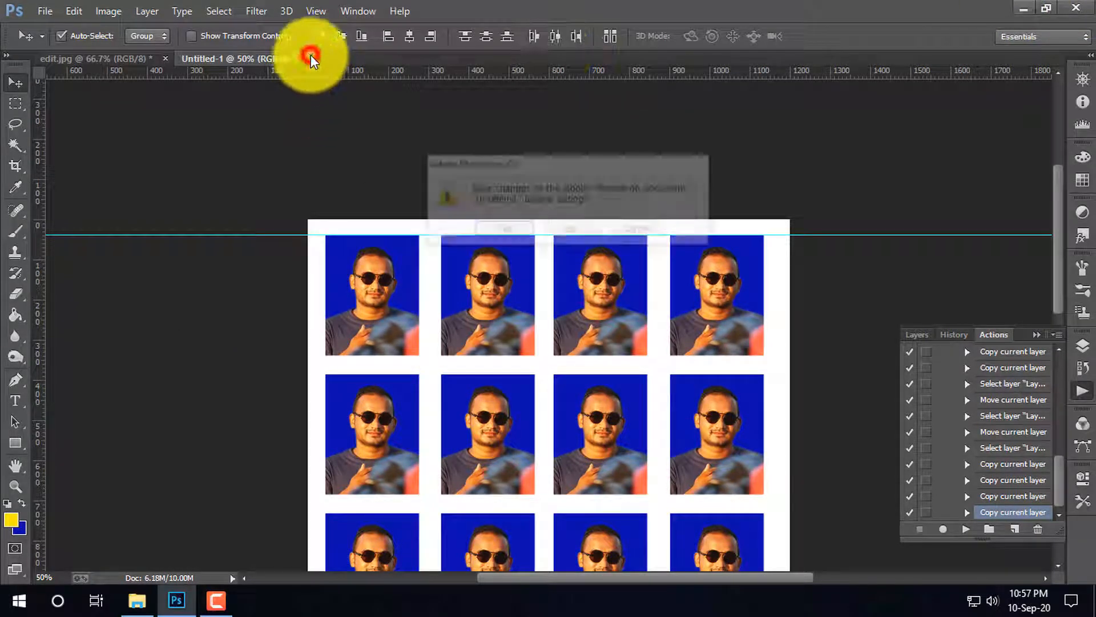
{"action": "left_click", "coordinate": [562, 229]}
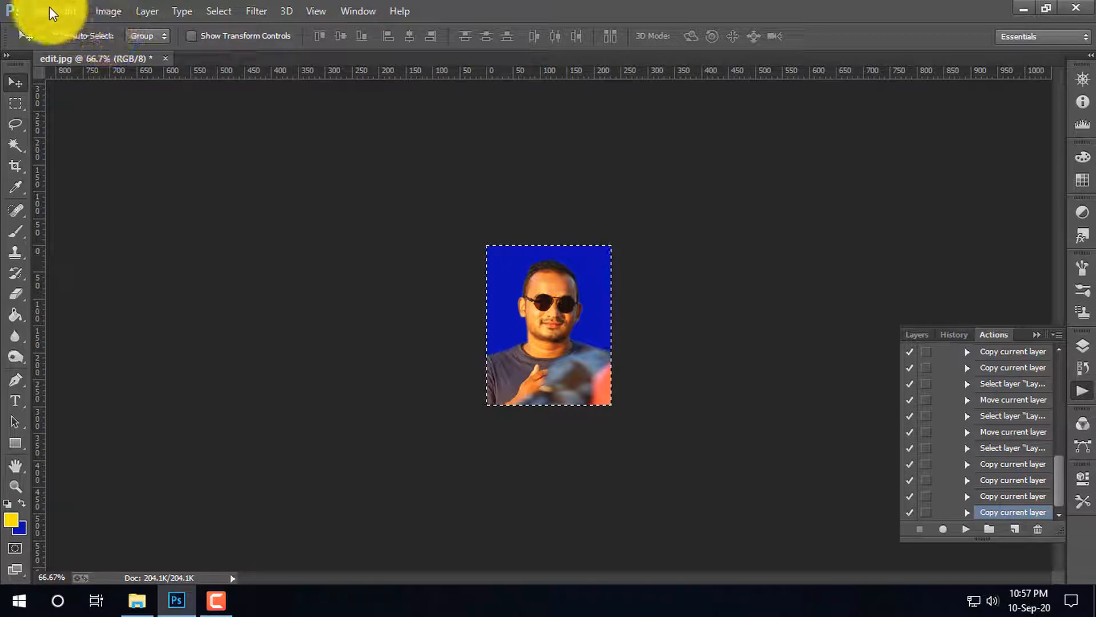
Step: Play the recorded F3 action on edit.jpg and dock the generated Untitled-1 window as a tab
{"action": "key", "text": "F3"}
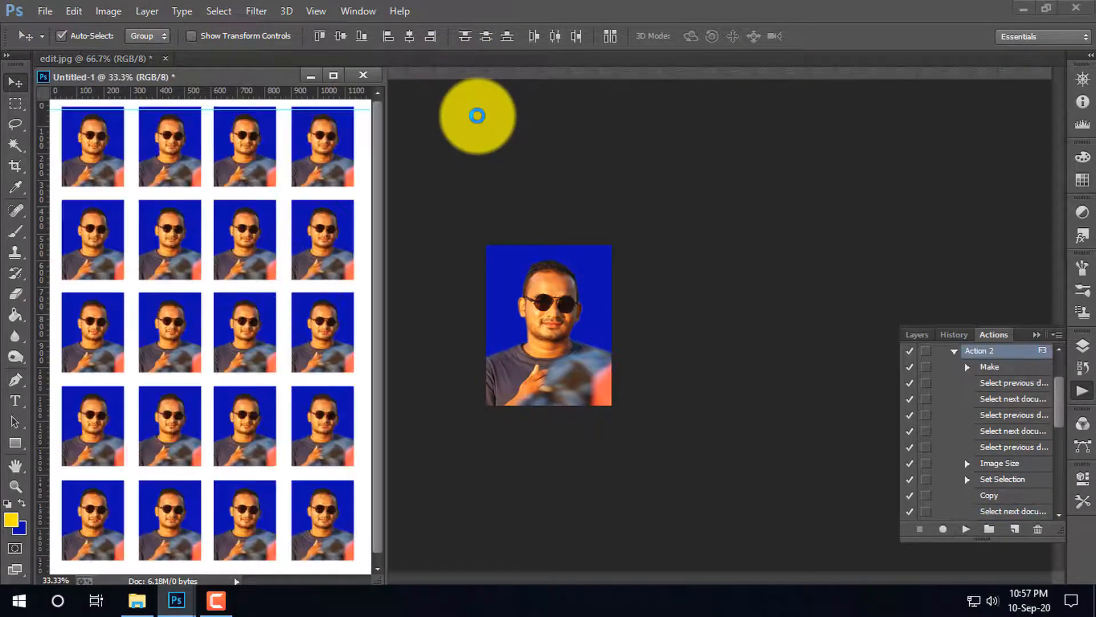
{"action": "left_click_drag", "start_coordinate": [242, 73], "coordinate": [413, 63]}
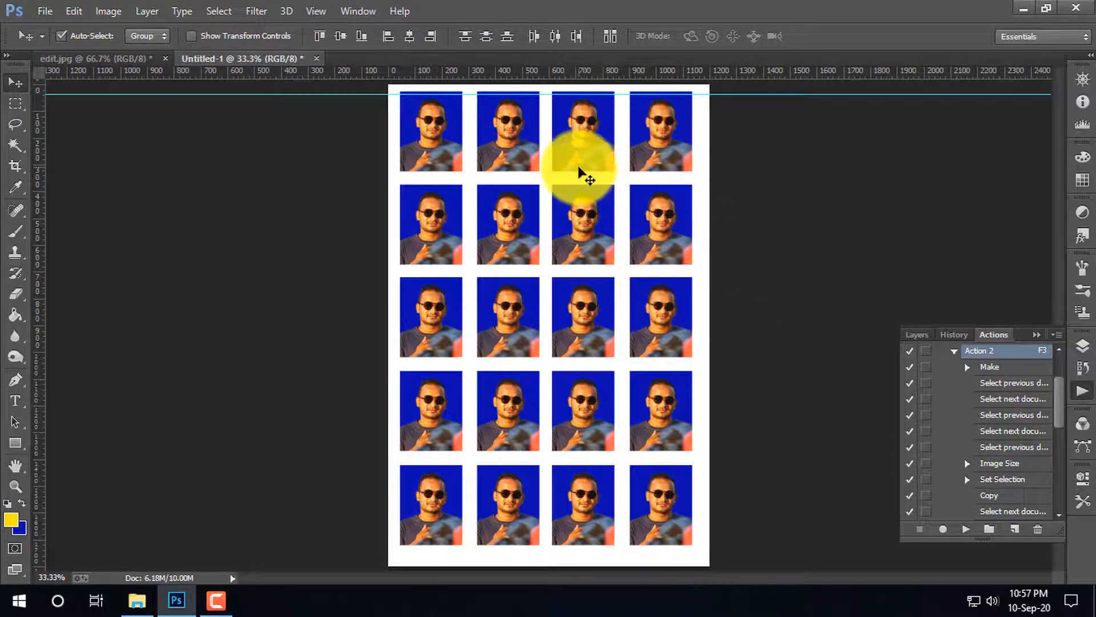
Step: Select all the photos on the Untitled-1 page and delete them
{"action": "left_click", "coordinate": [524, 135]}
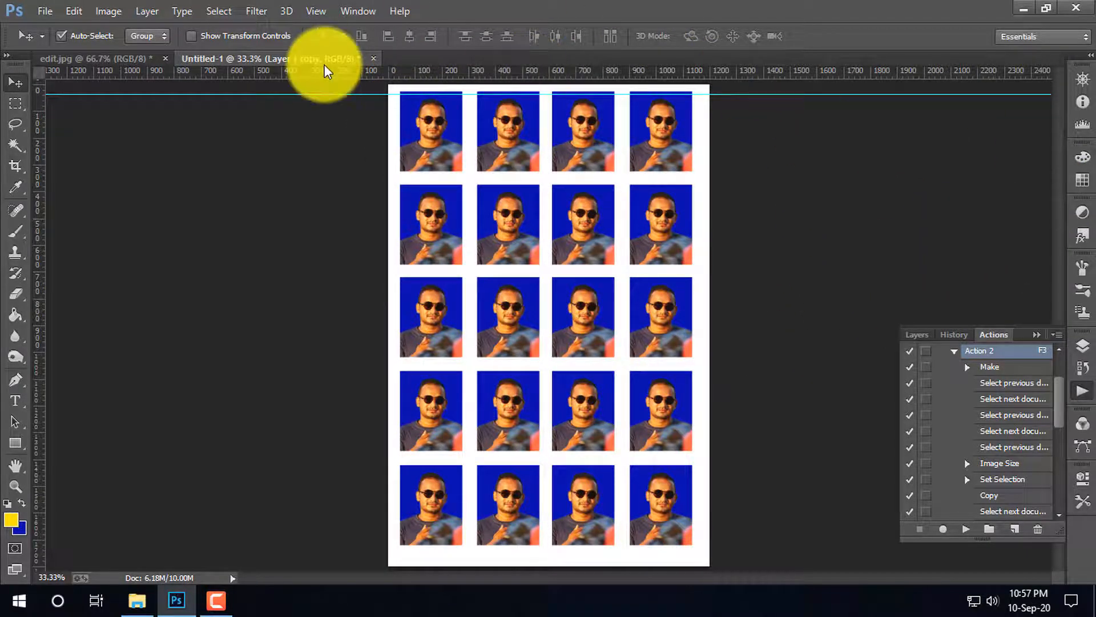
{"action": "left_click_drag", "start_coordinate": [686, 552], "coordinate": [388, 112]}
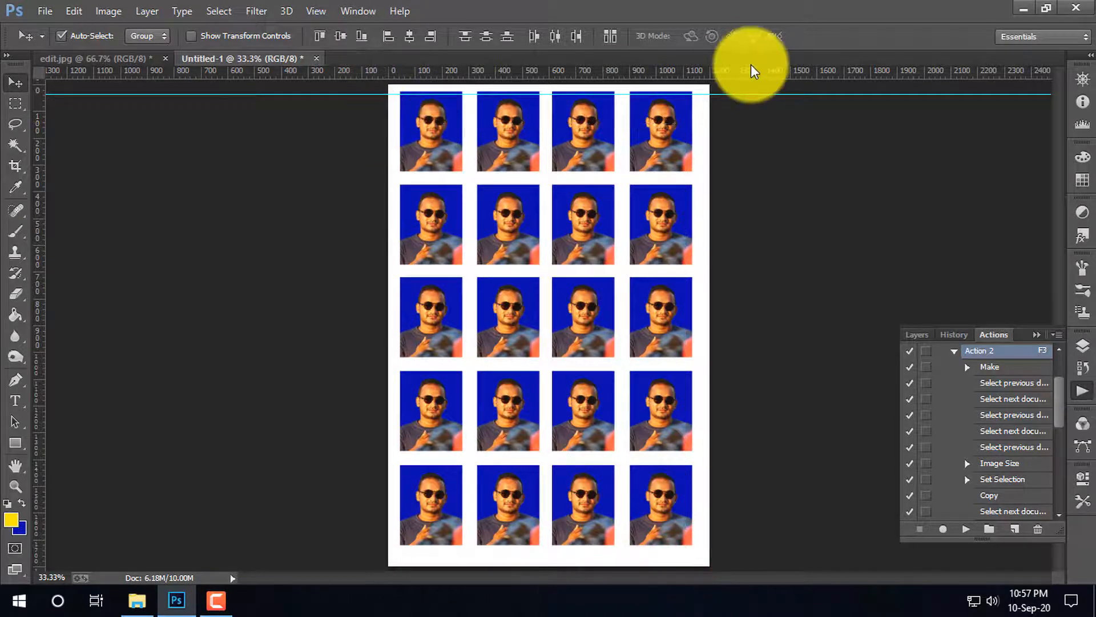
{"action": "key", "text": "Delete"}
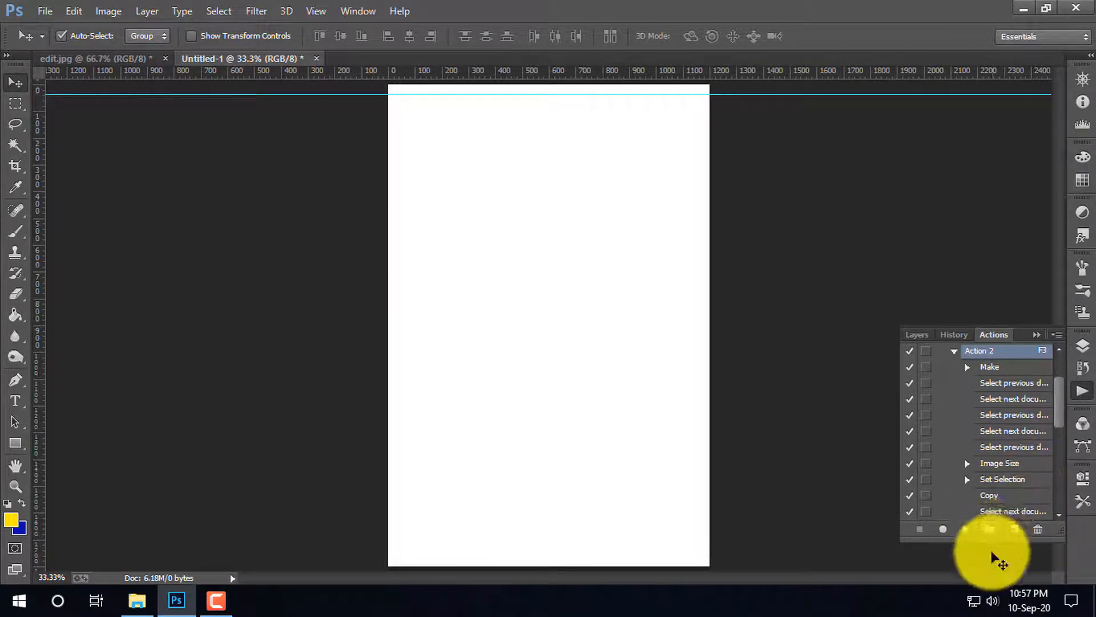
Step: Close the emptied Untitled-1 document without saving it
{"action": "left_click", "coordinate": [990, 531]}
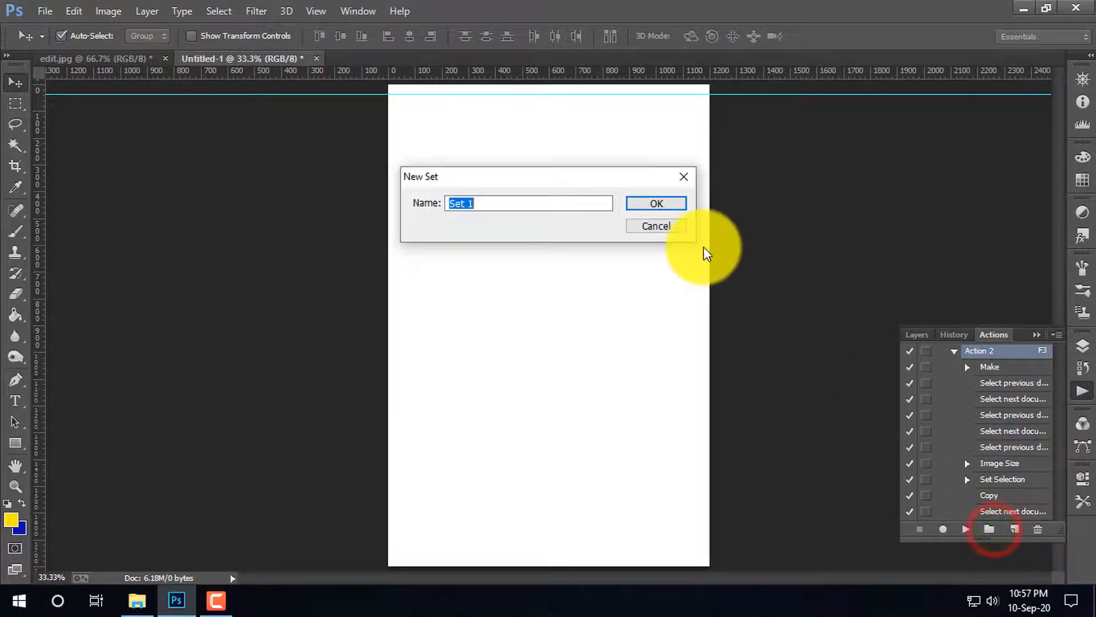
{"action": "left_click", "coordinate": [662, 227]}
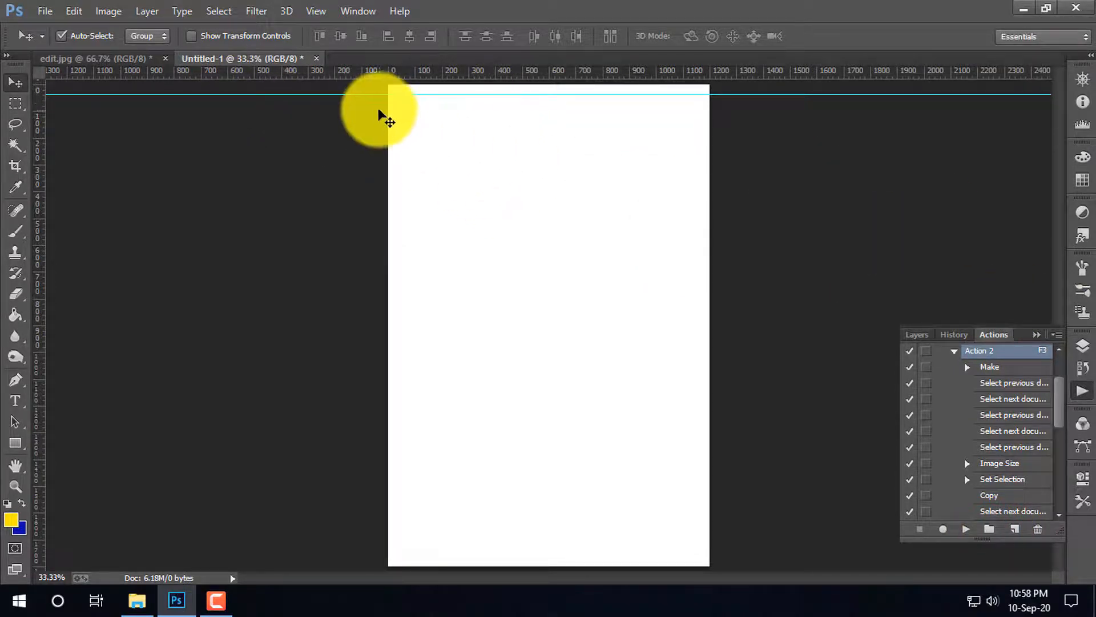
{"action": "left_click", "coordinate": [270, 60]}
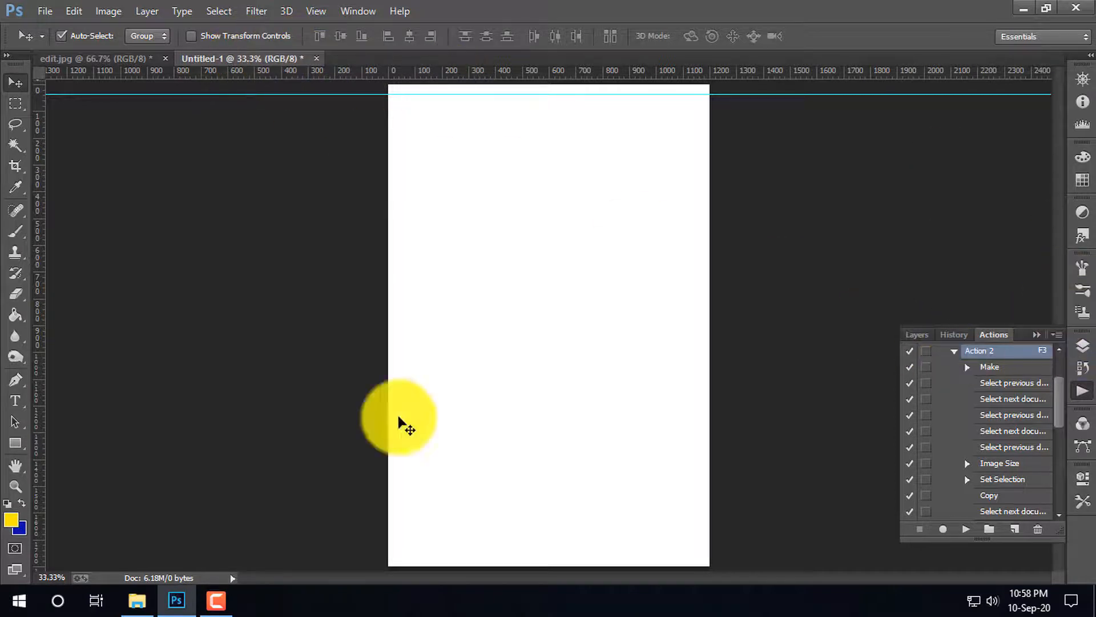
{"action": "left_click", "coordinate": [216, 599]}
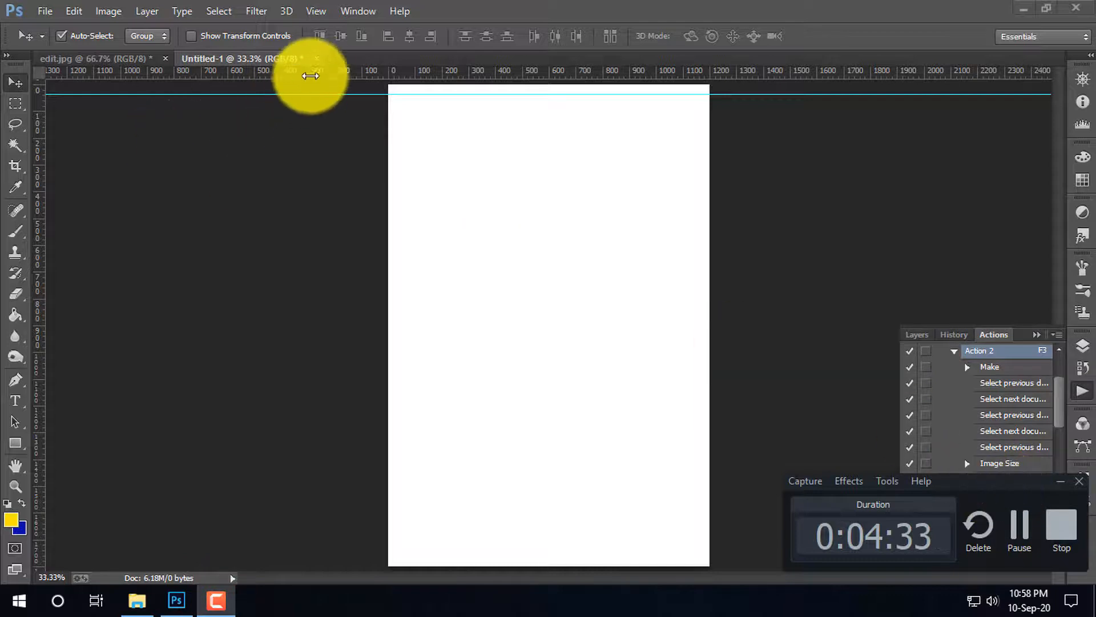
{"action": "left_click", "coordinate": [317, 58]}
{"action": "left_click", "coordinate": [581, 234]}
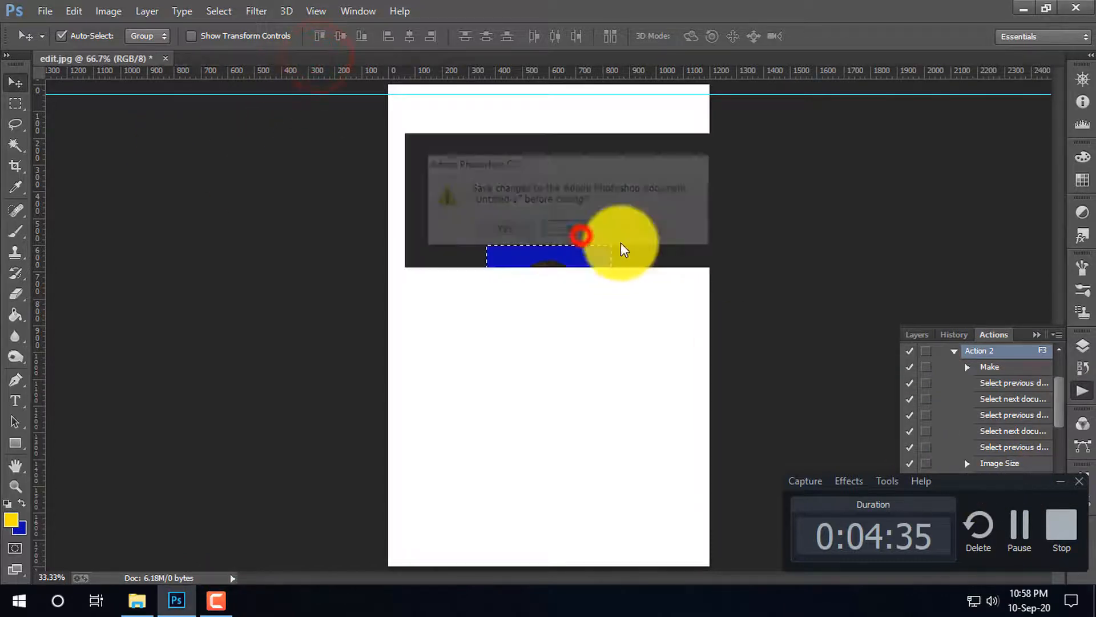
Step: Revert edit.jpg to its last Select Canvas history state, clear the selection, and run the F3 action again
{"action": "left_click", "coordinate": [917, 337]}
{"action": "left_click", "coordinate": [926, 337]}
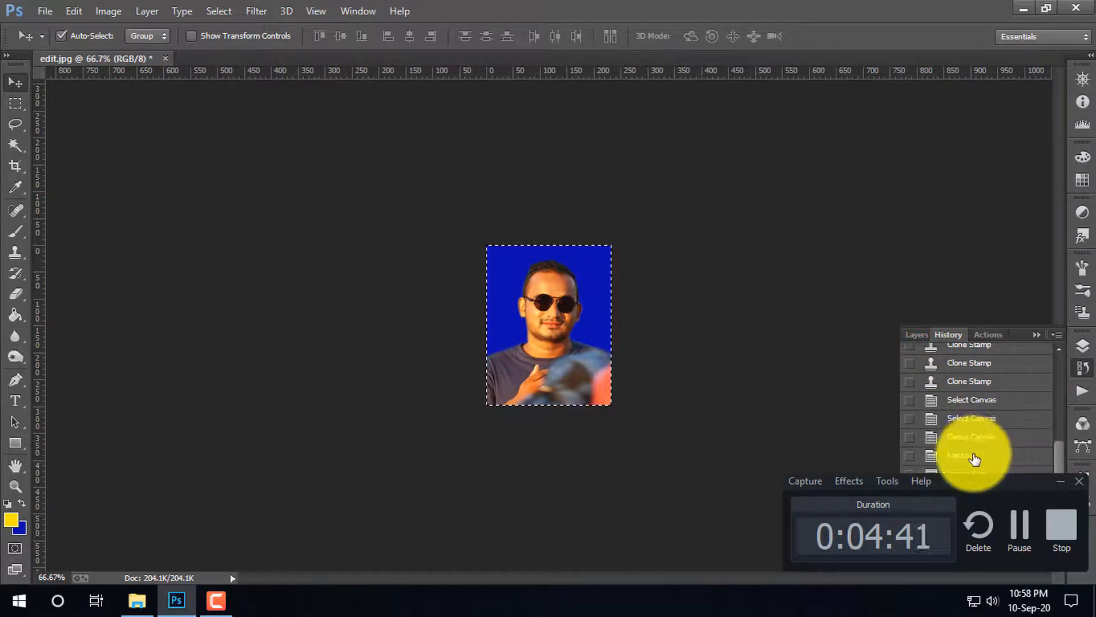
{"action": "left_click", "coordinate": [971, 441]}
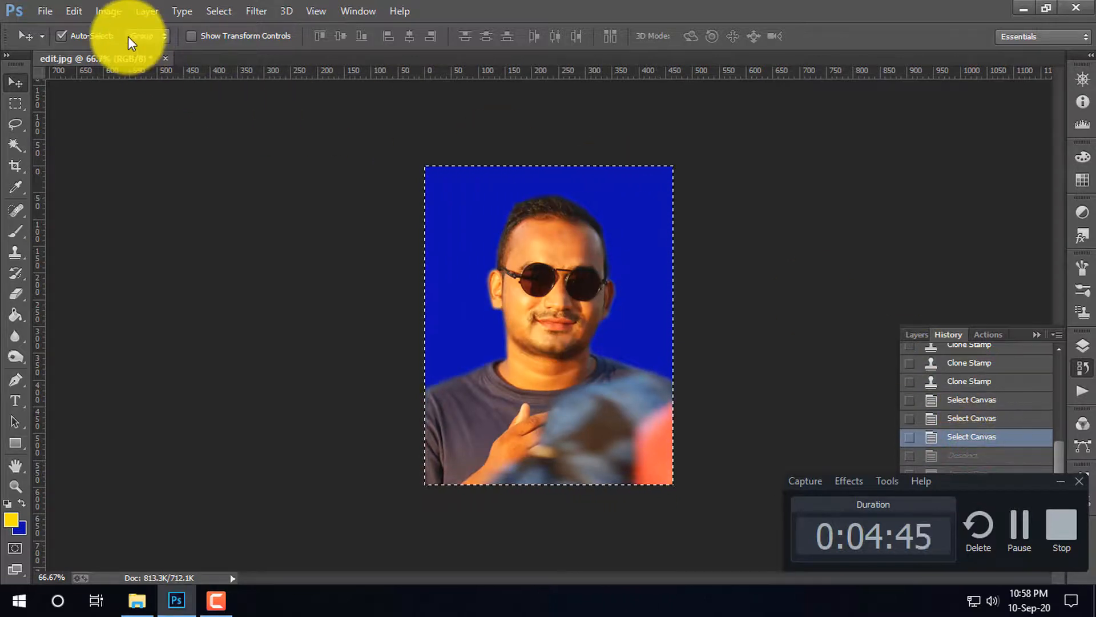
{"action": "key", "text": "ctrl+d"}
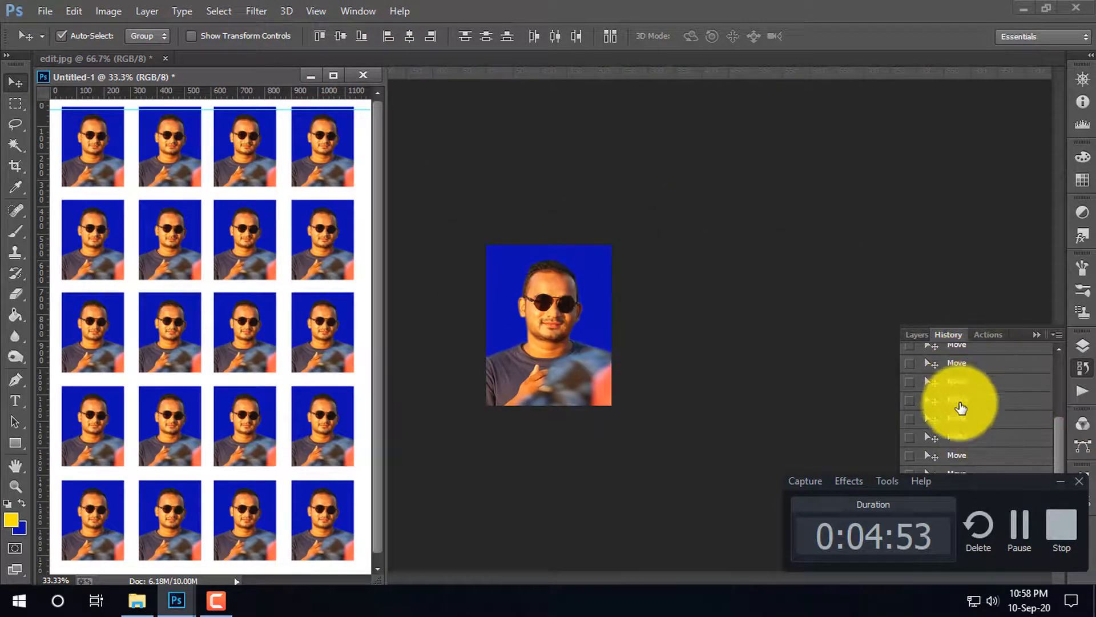
Step: Revert edit.jpg to its first Clone Stamp history state, and close the generated Untitled-1 page without saving
{"action": "left_click", "coordinate": [917, 335]}
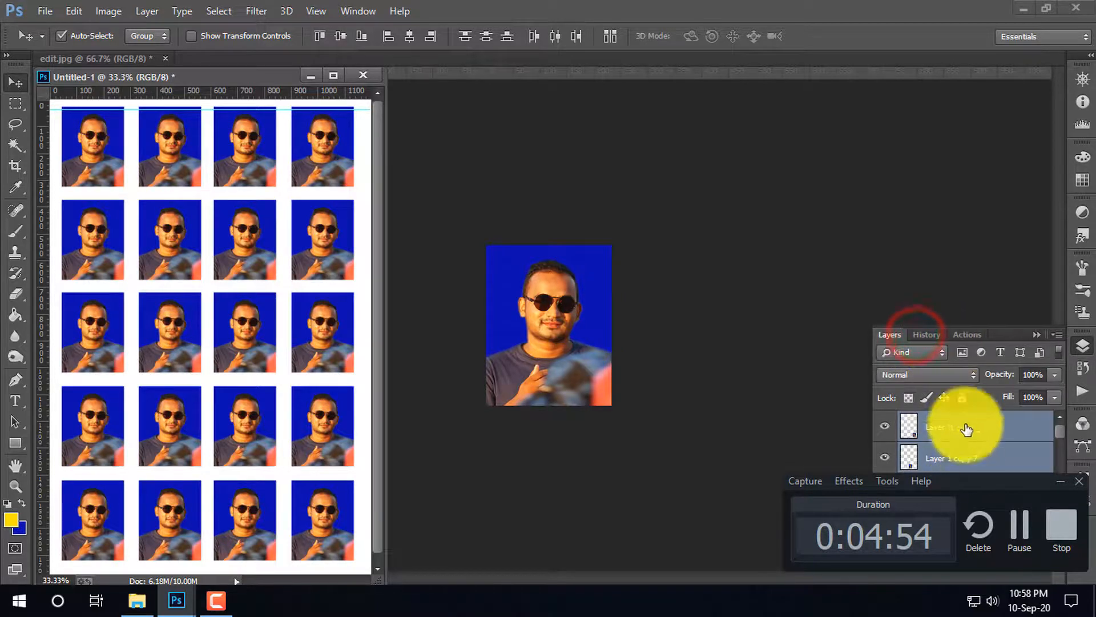
{"action": "left_click", "coordinate": [920, 336]}
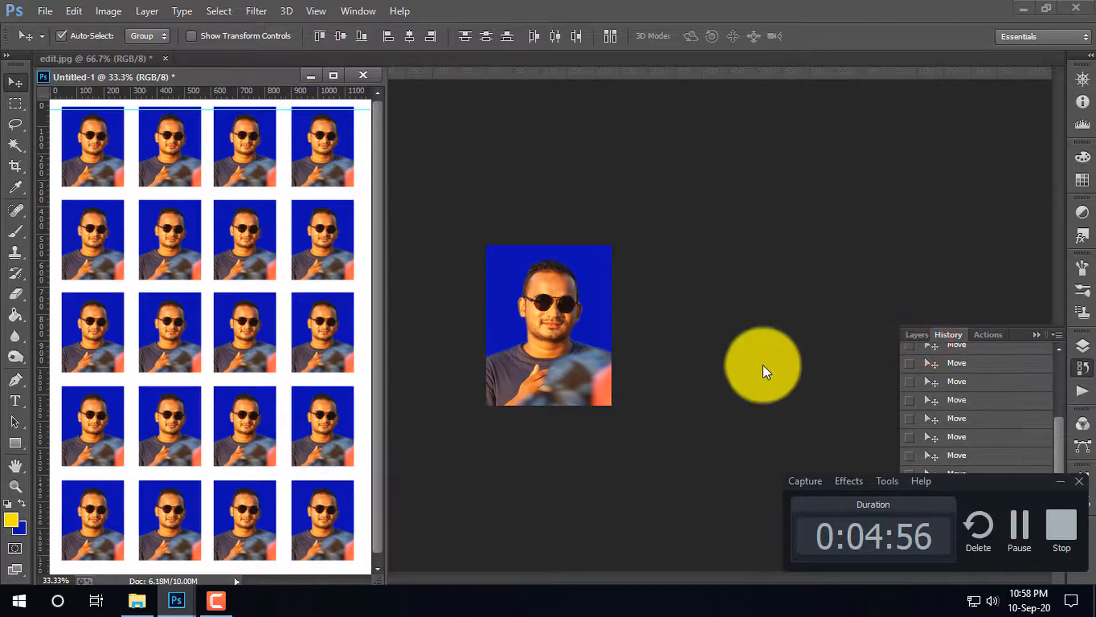
{"action": "left_click", "coordinate": [627, 297]}
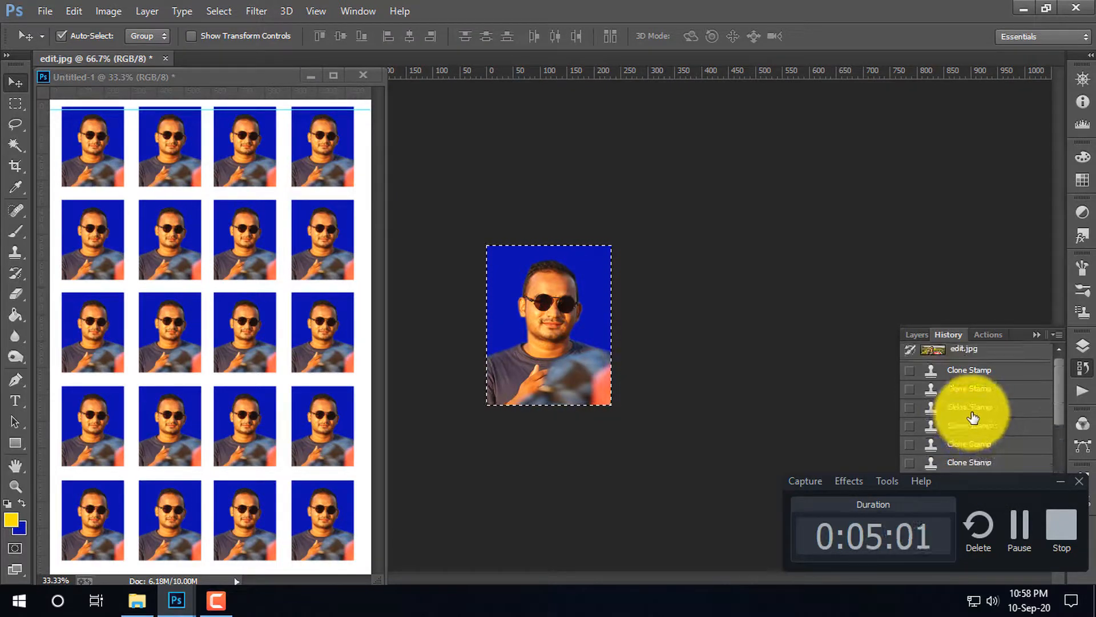
{"action": "scroll", "coordinate": [974, 419], "scroll_direction": "down", "scroll_amount": 1}
{"action": "left_click", "coordinate": [969, 386]}
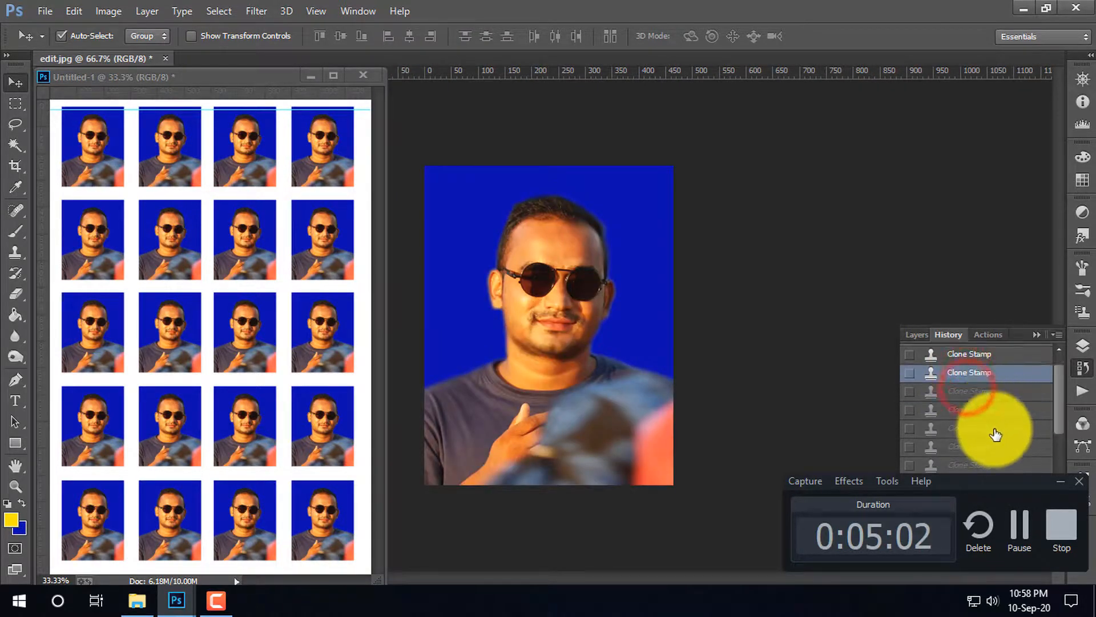
{"action": "scroll", "coordinate": [978, 404], "scroll_direction": "up", "scroll_amount": 1}
{"action": "left_click", "coordinate": [965, 371]}
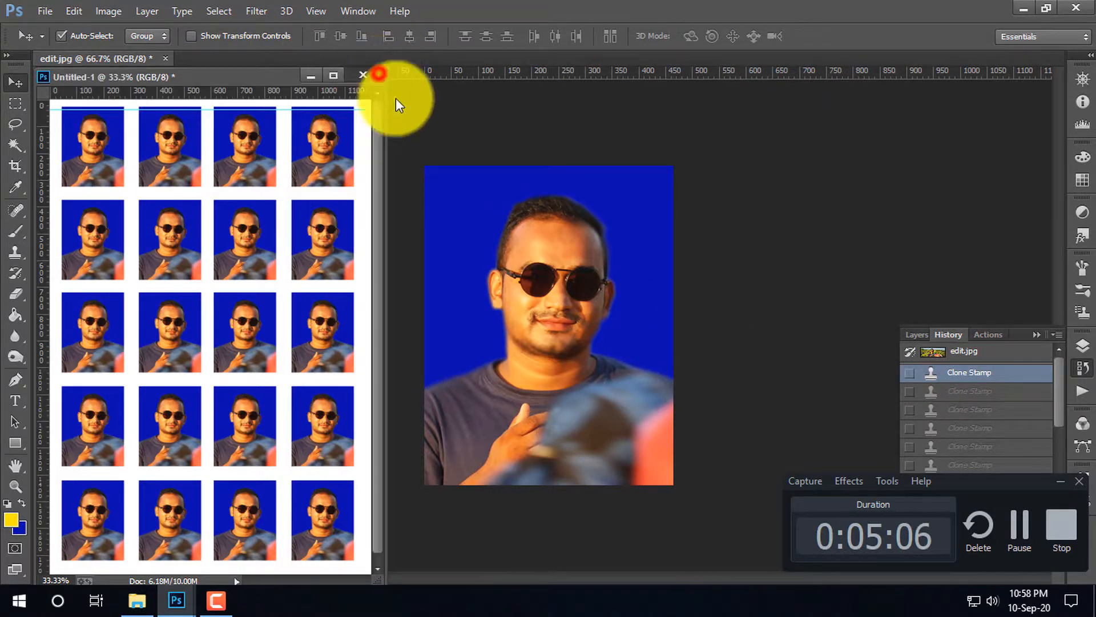
{"action": "left_click", "coordinate": [378, 74]}
{"action": "left_click", "coordinate": [571, 235]}
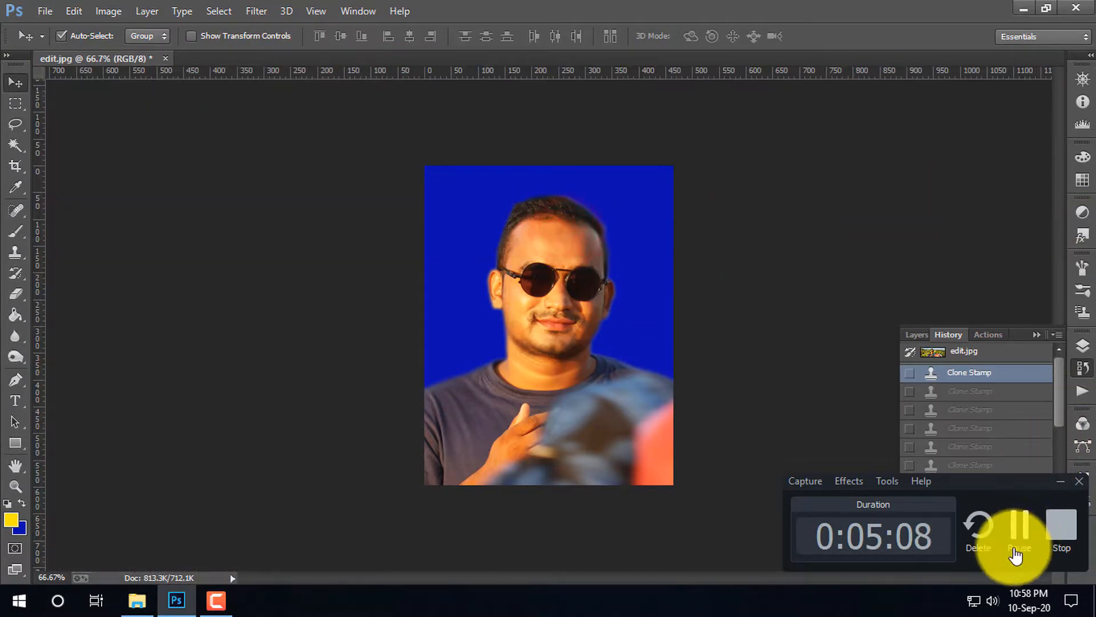